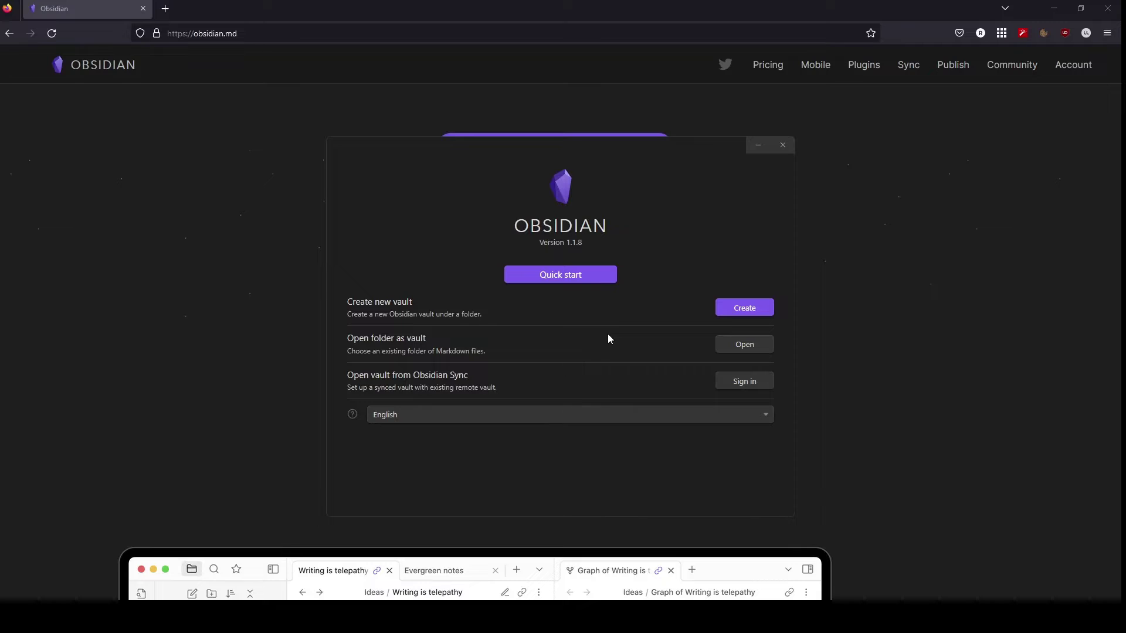
- Create a new local vault named 'Student vault'
{"action": "left_click", "coordinate": [744, 308]}
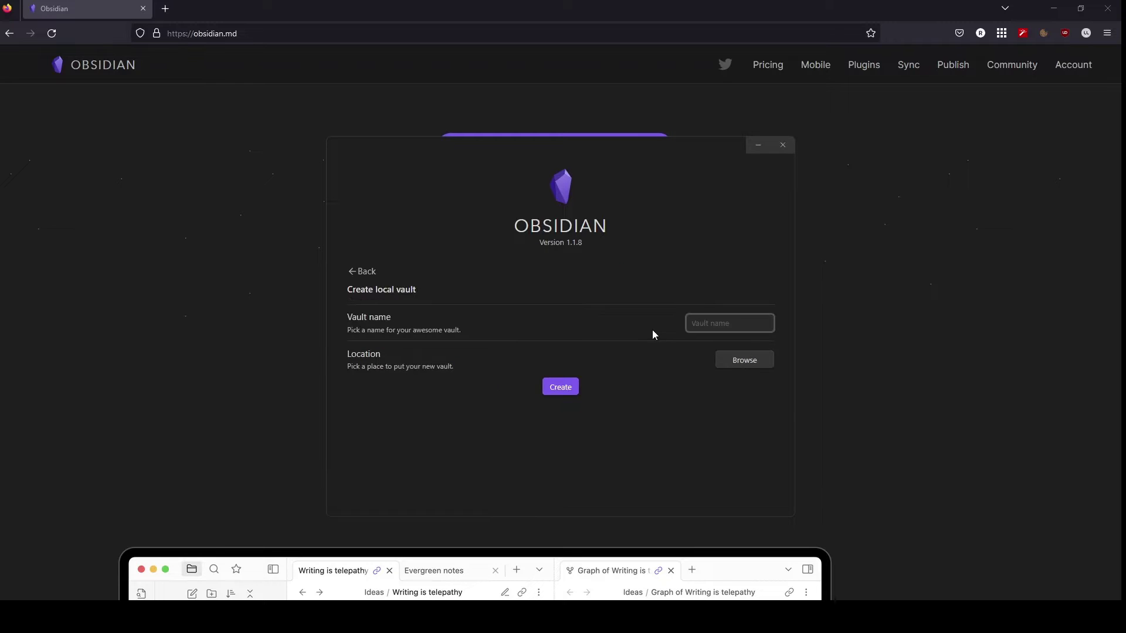
{"action": "type", "text": "Student vault"}
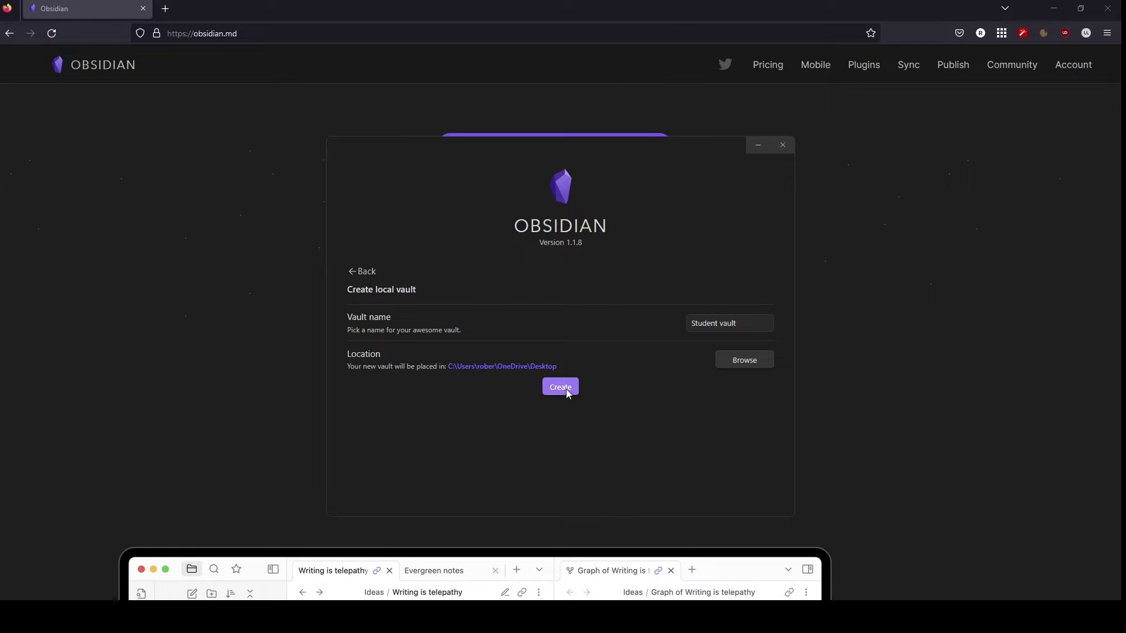
{"action": "left_click", "coordinate": [565, 389]}
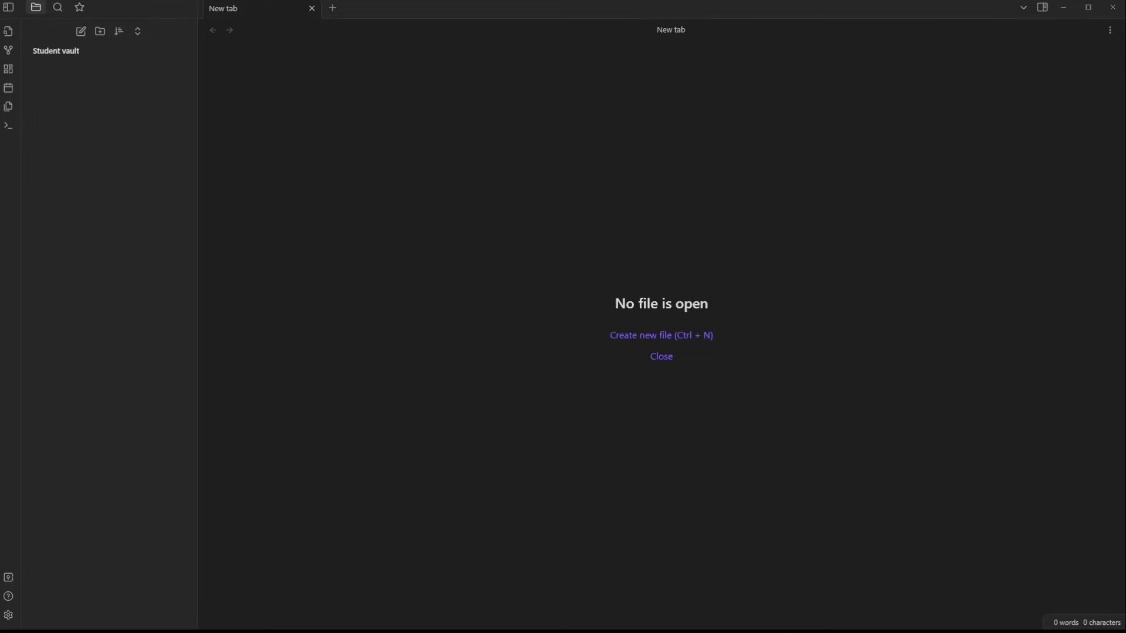
- Create a new note titled 'Index', then prefix the title with 000 to make '000 Index'
{"action": "left_click", "coordinate": [81, 32]}
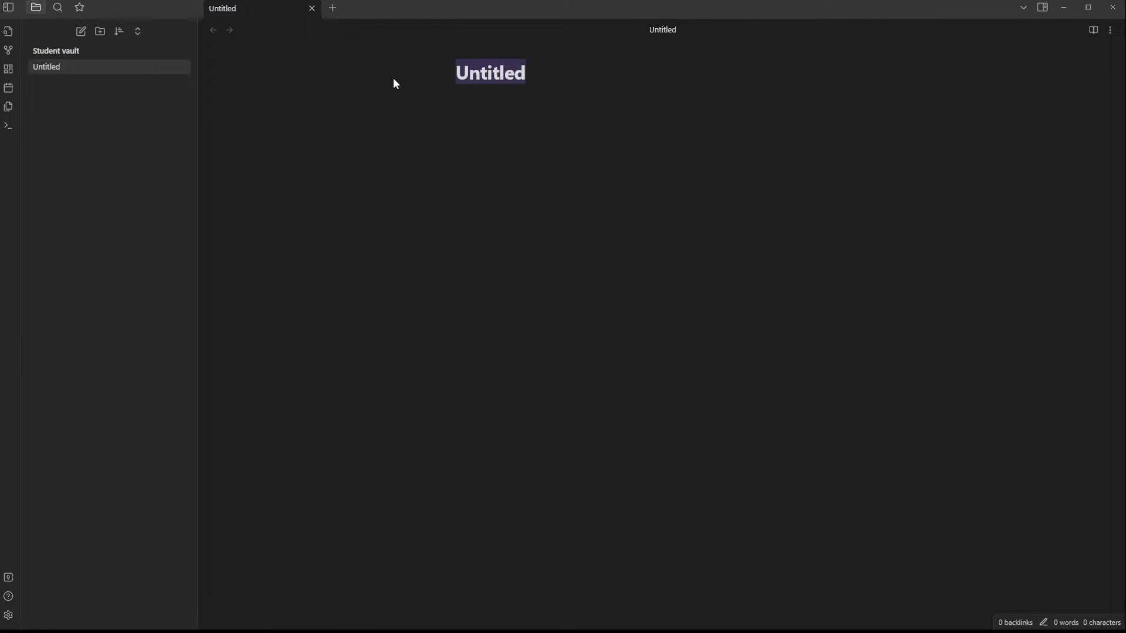
{"action": "type", "text": "Index"}
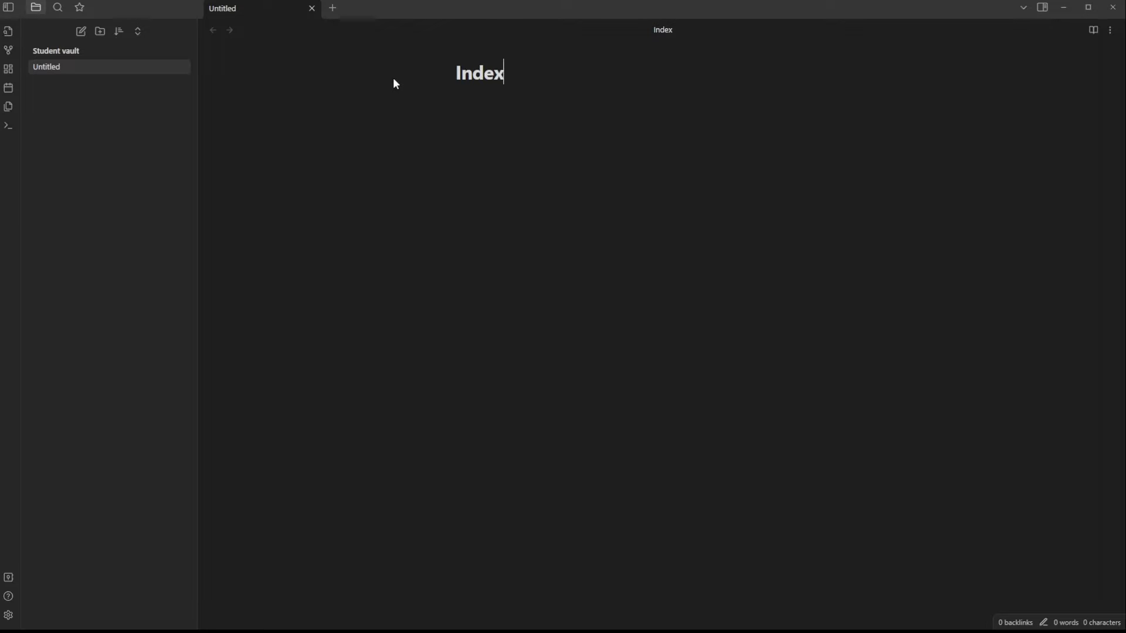
{"action": "key", "text": "Return"}
{"action": "type", "text": "["}
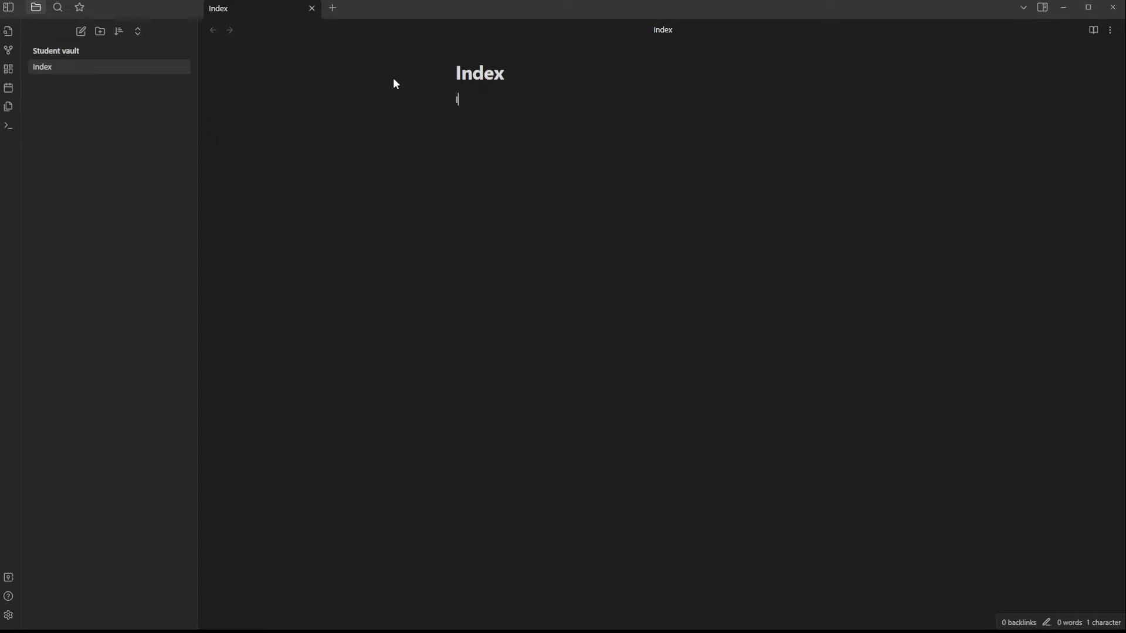
{"action": "key", "text": "BackSpace"}
{"action": "left_click", "coordinate": [459, 83]}
{"action": "type", "text": "000"}
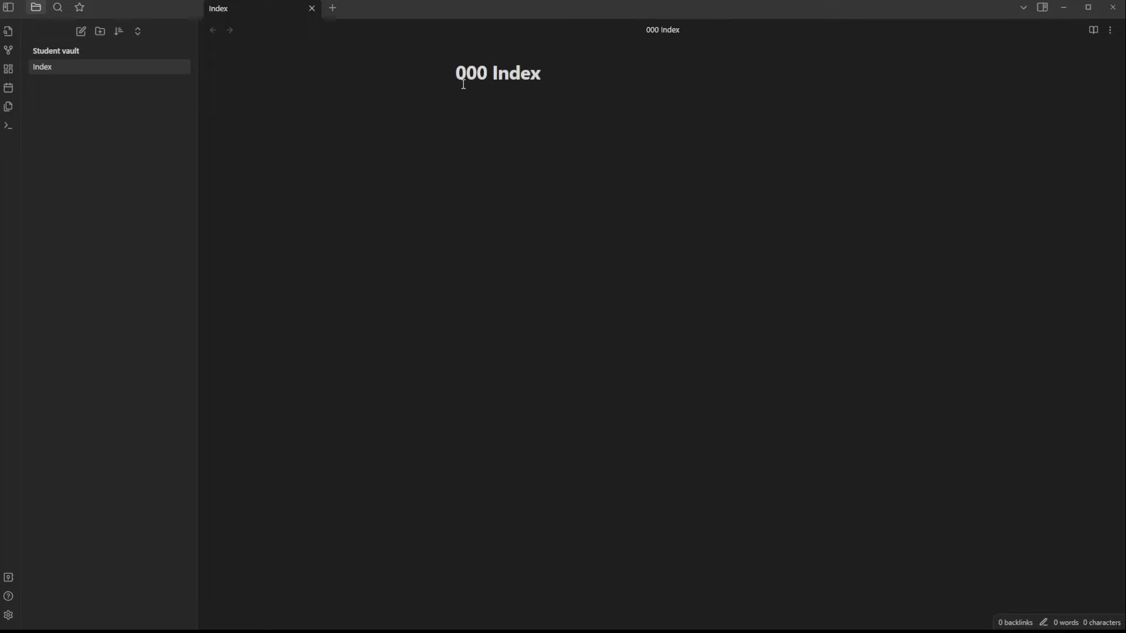
- In 000 Index, add a '## 010 College' heading with a bulleted [[011 First Year]] link
{"action": "key", "text": "Return"}
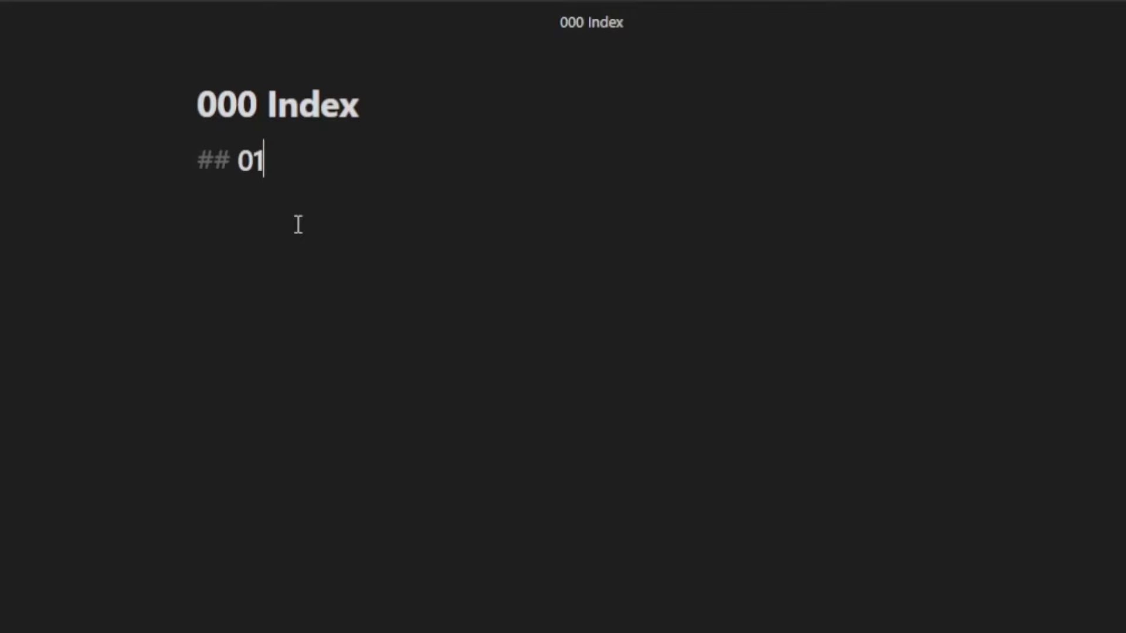
{"action": "type", "text": "0 College"}
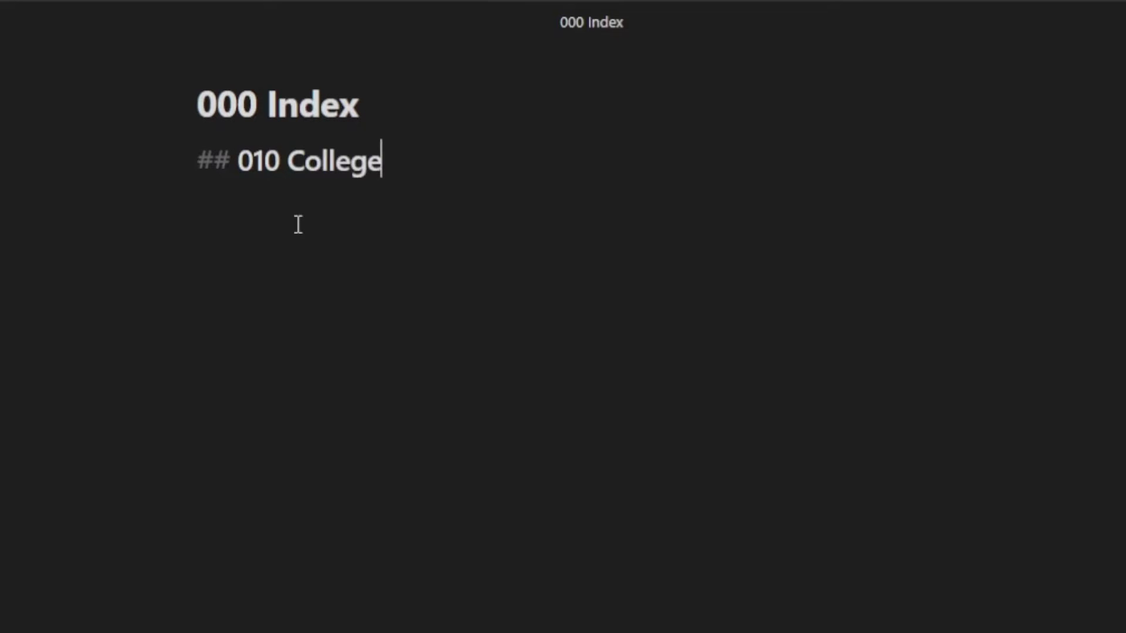
{"action": "key", "text": "Return"}
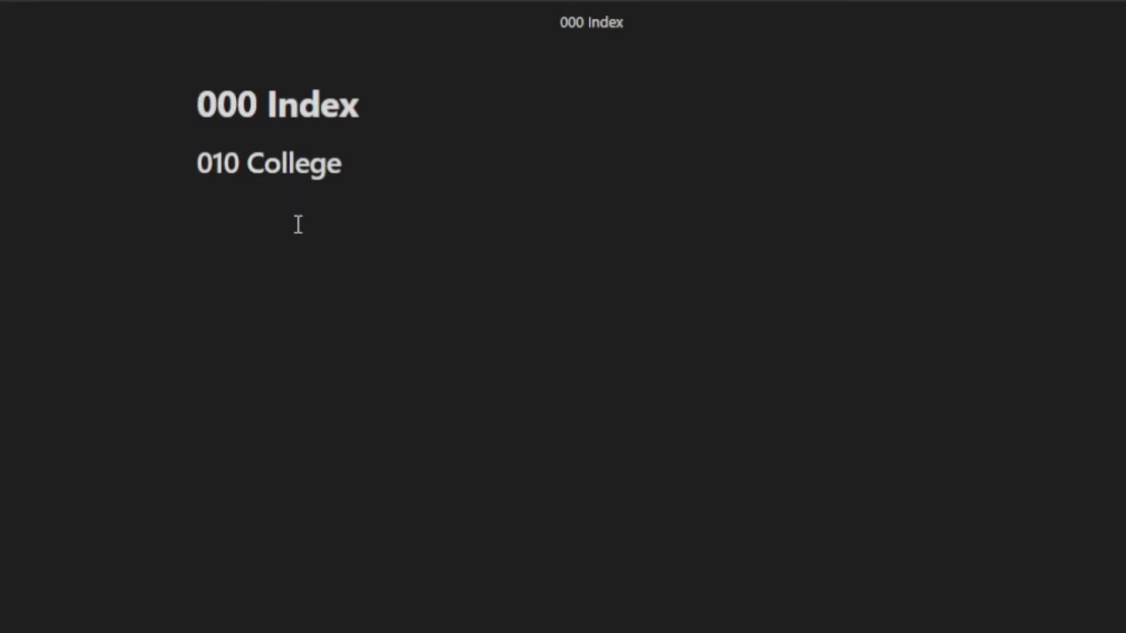
{"action": "type", "text": "- "}
{"action": "type", "text": "[[0"}
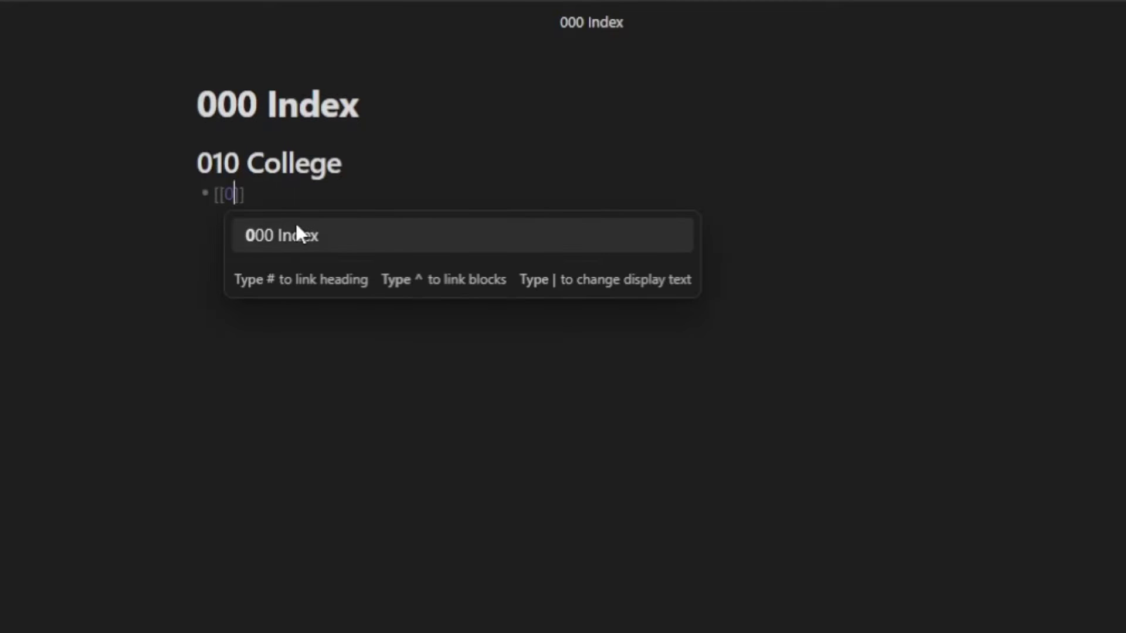
{"action": "type", "text": "11"}
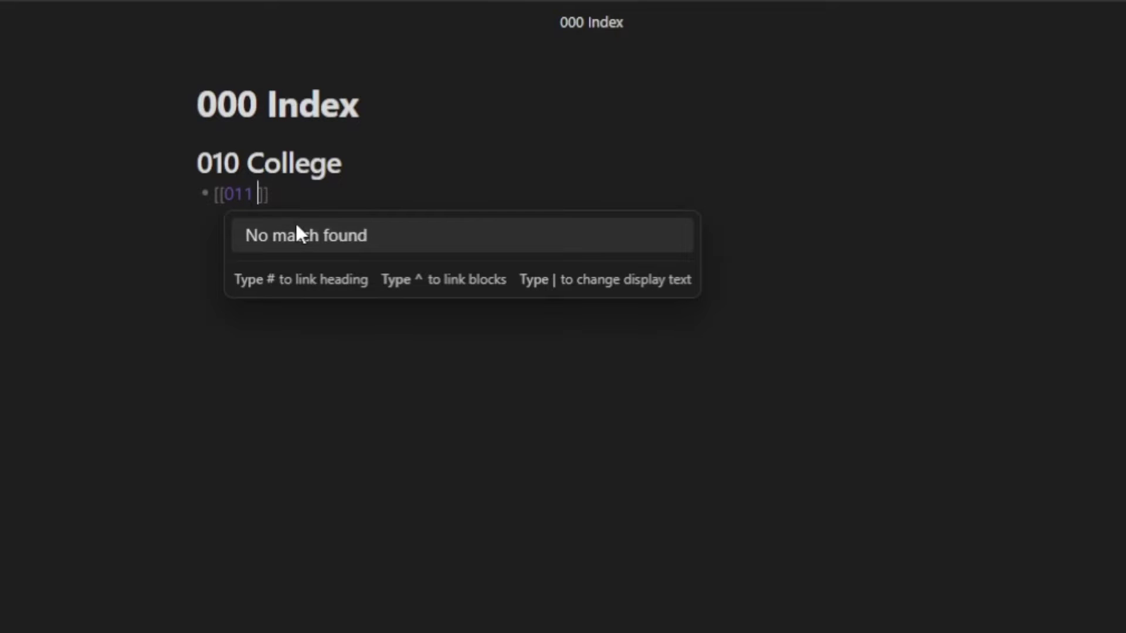
{"action": "type", "text": " Year"}
{"action": "key", "text": "BackSpace"}
{"action": "key", "text": "BackSpace"}
{"action": "type", "text": "F"}
{"action": "type", "text": "ir"}
{"action": "type", "text": "s"}
{"action": "key", "text": "BackSpace"}
{"action": "key", "text": "BackSpace"}
{"action": "key", "text": "BackSpace"}
{"action": "key", "text": "BackSpace"}
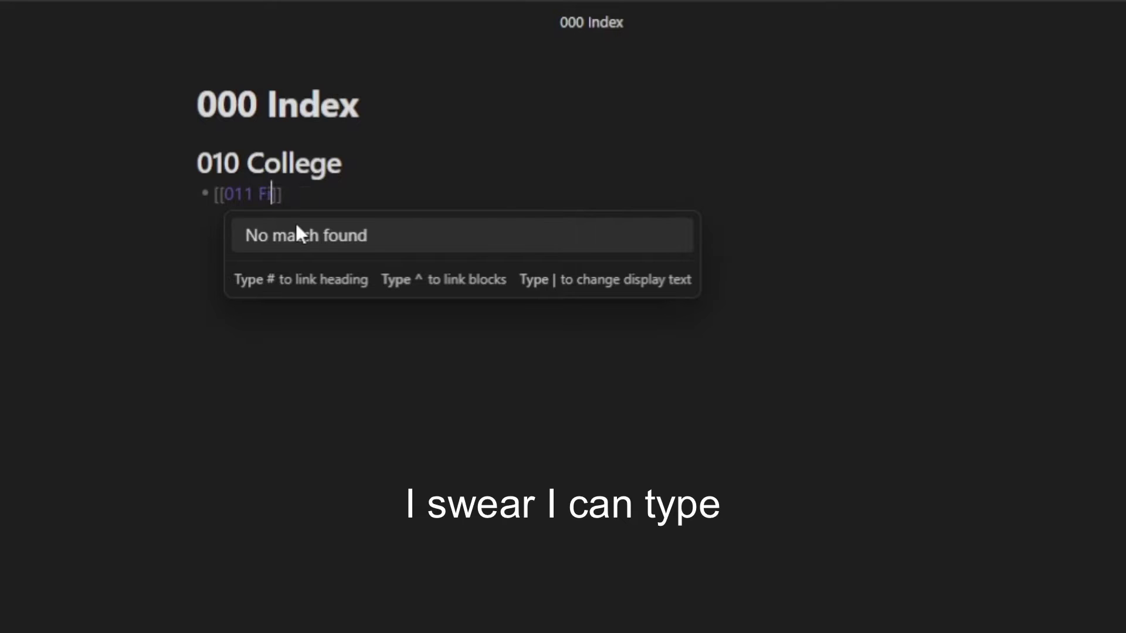
{"action": "type", "text": "First Year"}
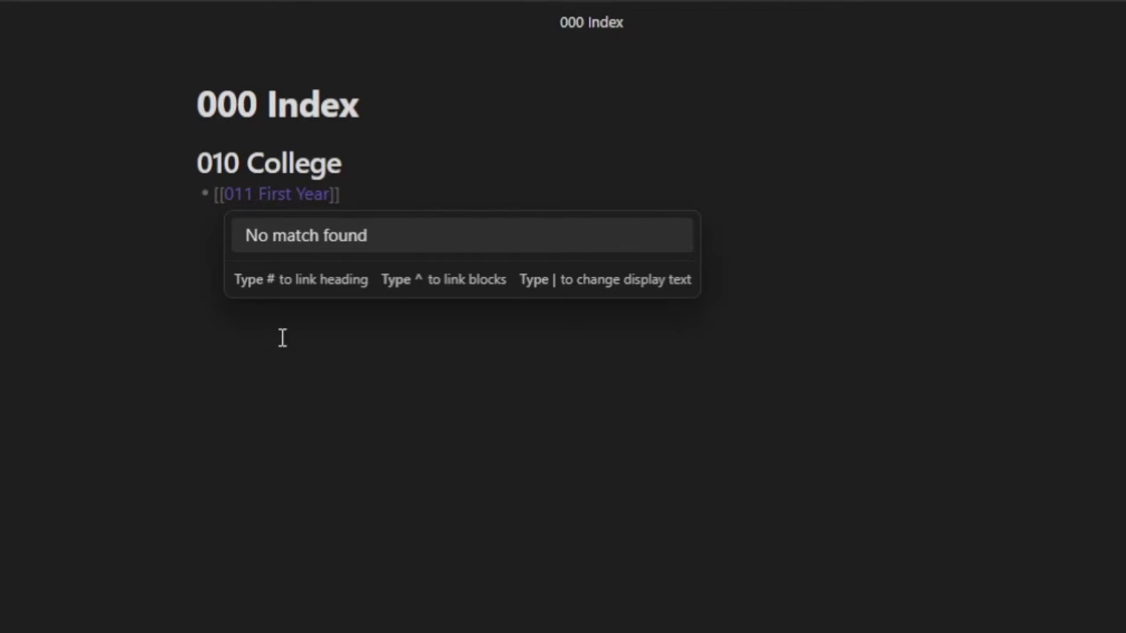
{"action": "key", "text": "End"}
{"action": "left_click", "coordinate": [376, 173]}
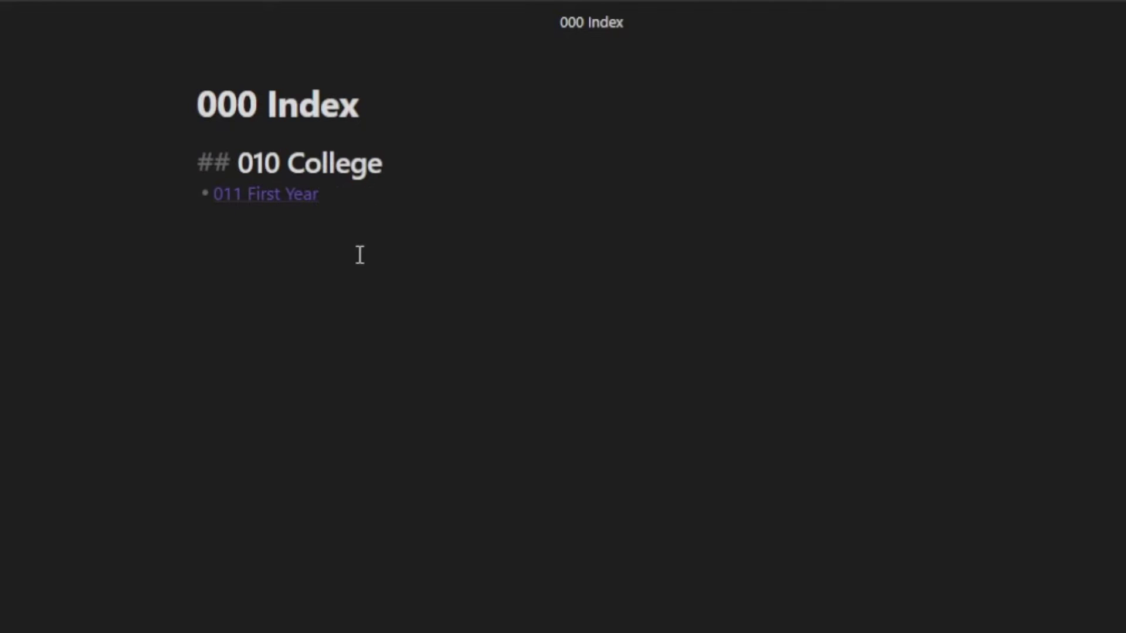
{"action": "key", "text": "Down"}
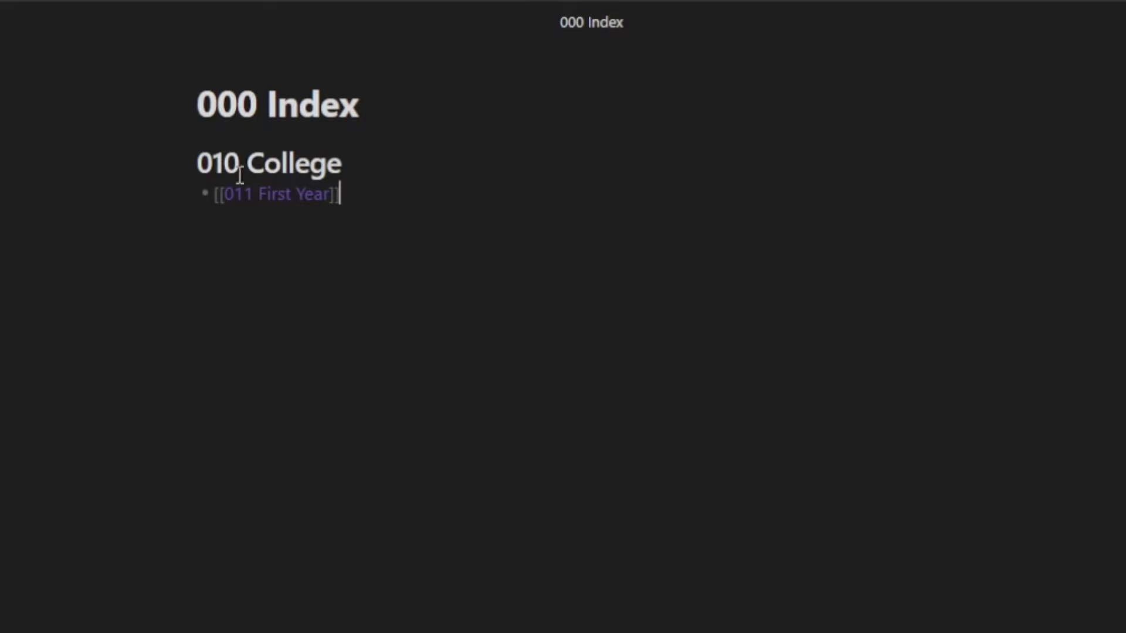
- Add a [[012 Second Year]] bullet under 010 College, then follow the 011 First Year link
{"action": "key", "text": "Return"}
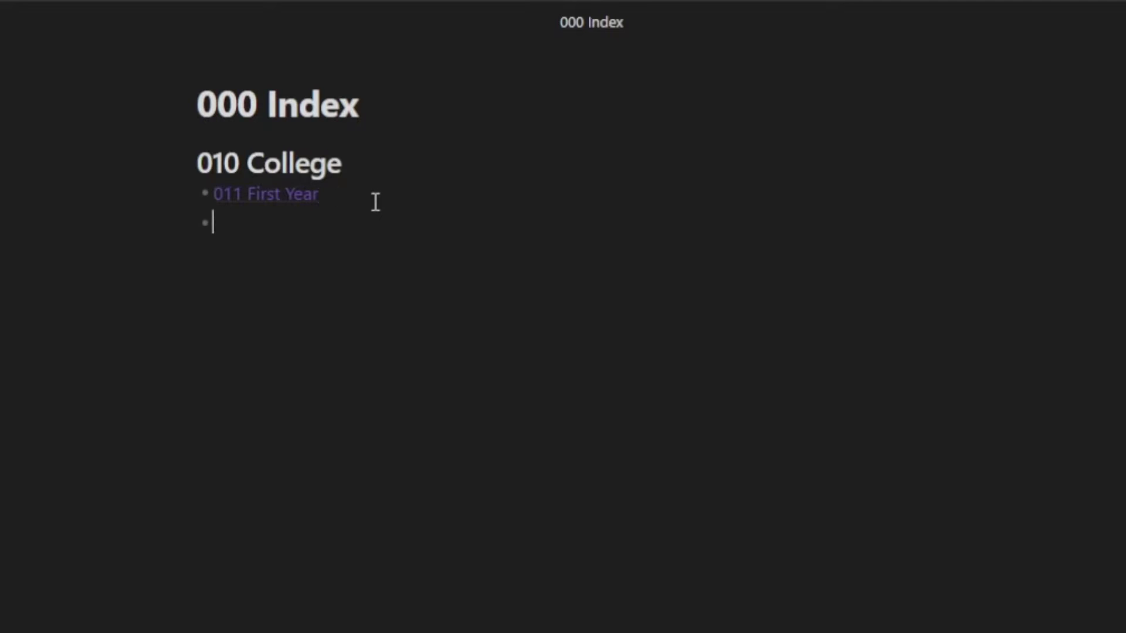
{"action": "type", "text": "[["}
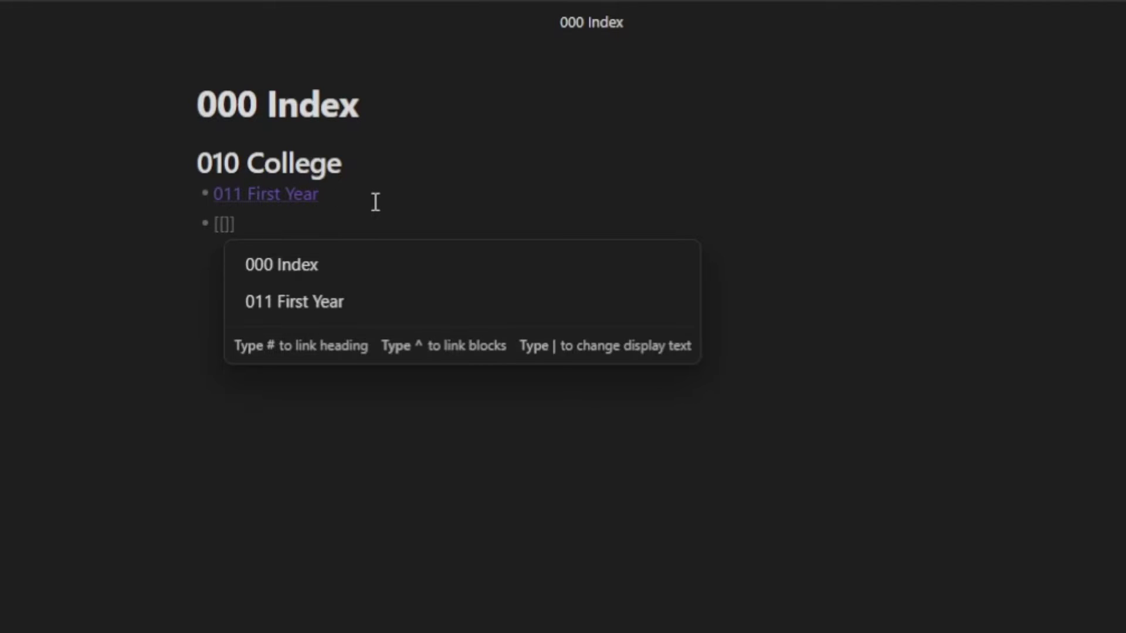
{"action": "type", "text": "012"}
{"action": "type", "text": " Second "}
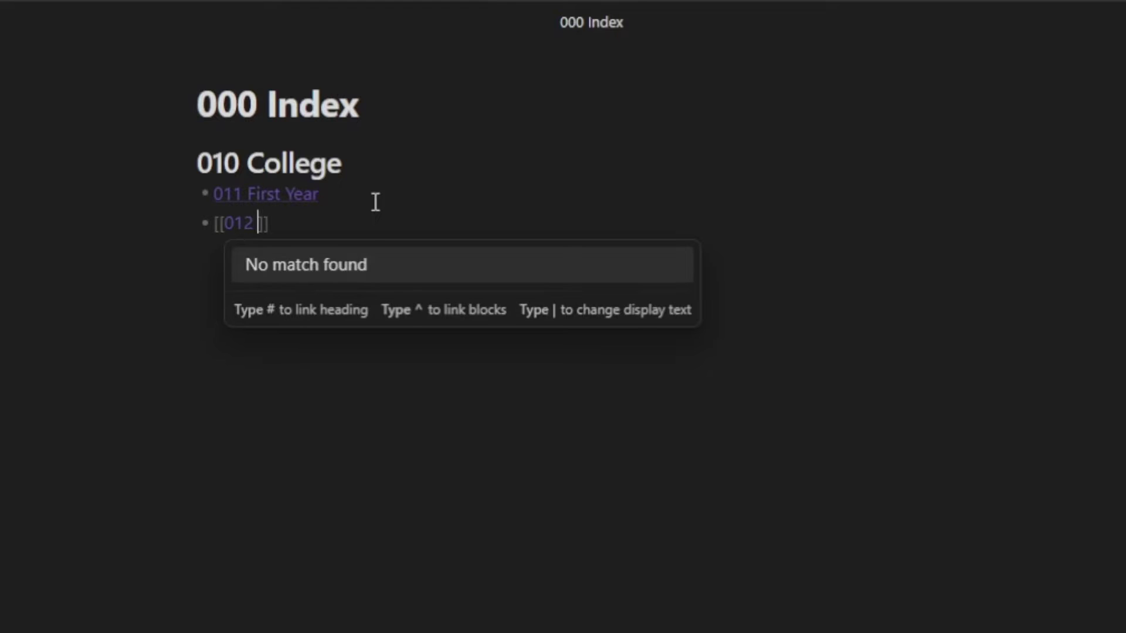
{"action": "type", "text": "Year"}
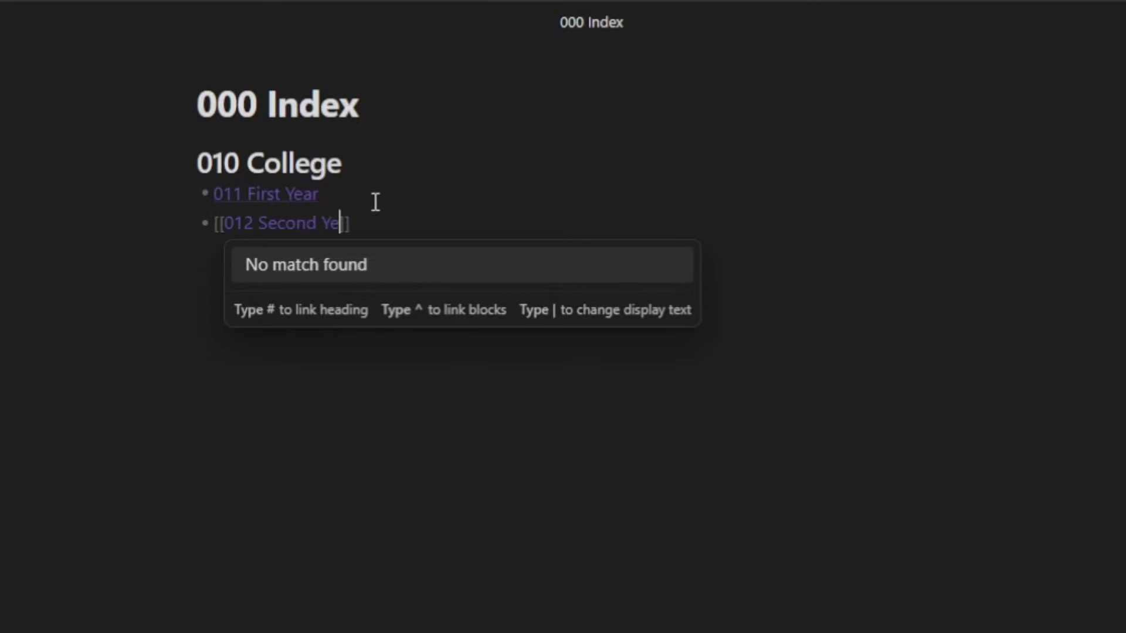
{"action": "key", "text": "End"}
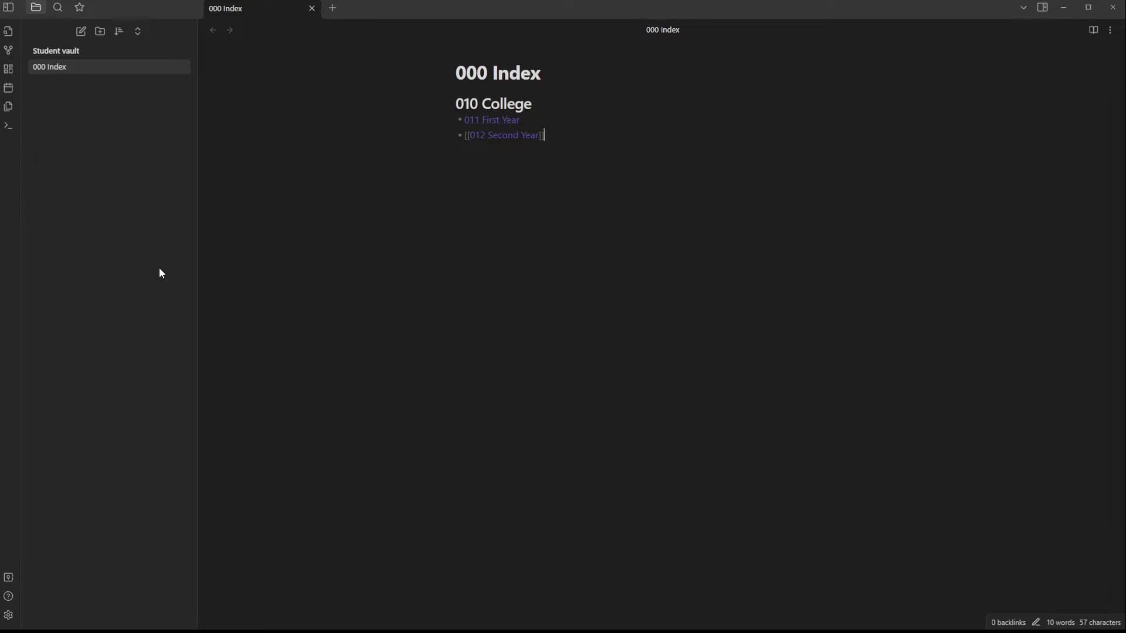
{"action": "left_click", "coordinate": [568, 110]}
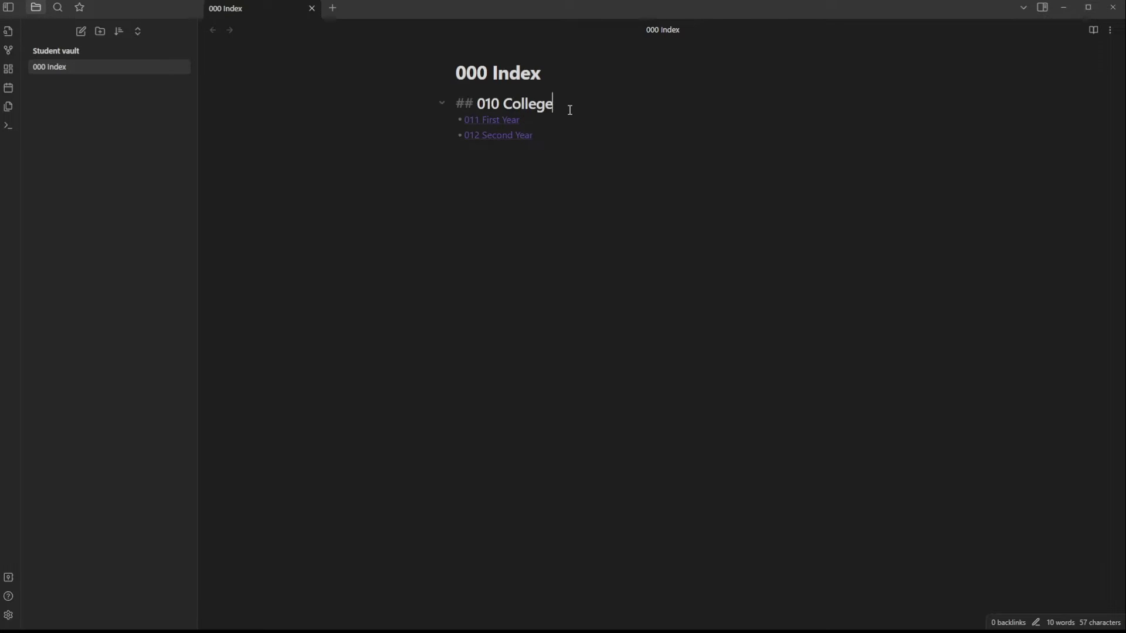
{"action": "left_click", "coordinate": [564, 166]}
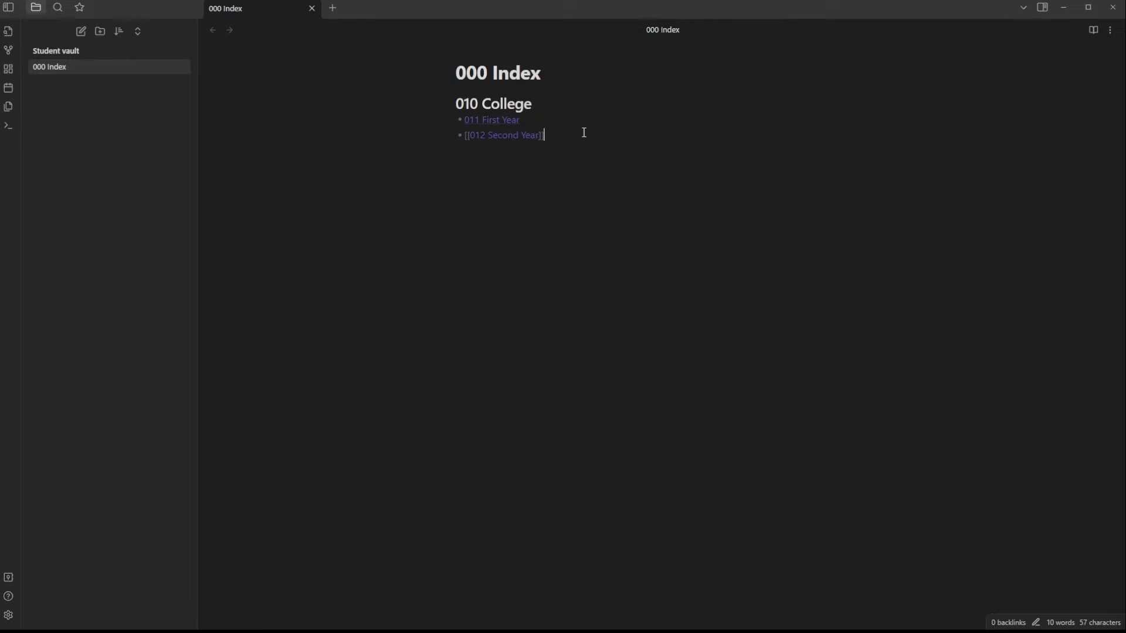
{"action": "left_click", "coordinate": [522, 121]}
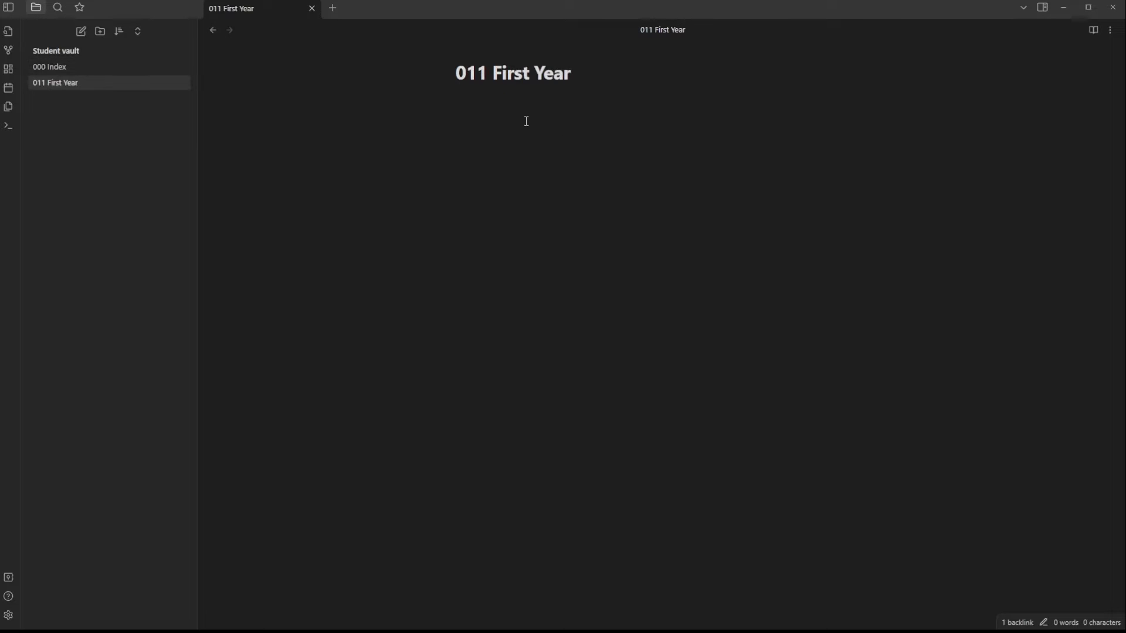
- Install and apply the Minimal community theme from the Appearance theme browser
{"action": "left_click", "coordinate": [8, 615]}
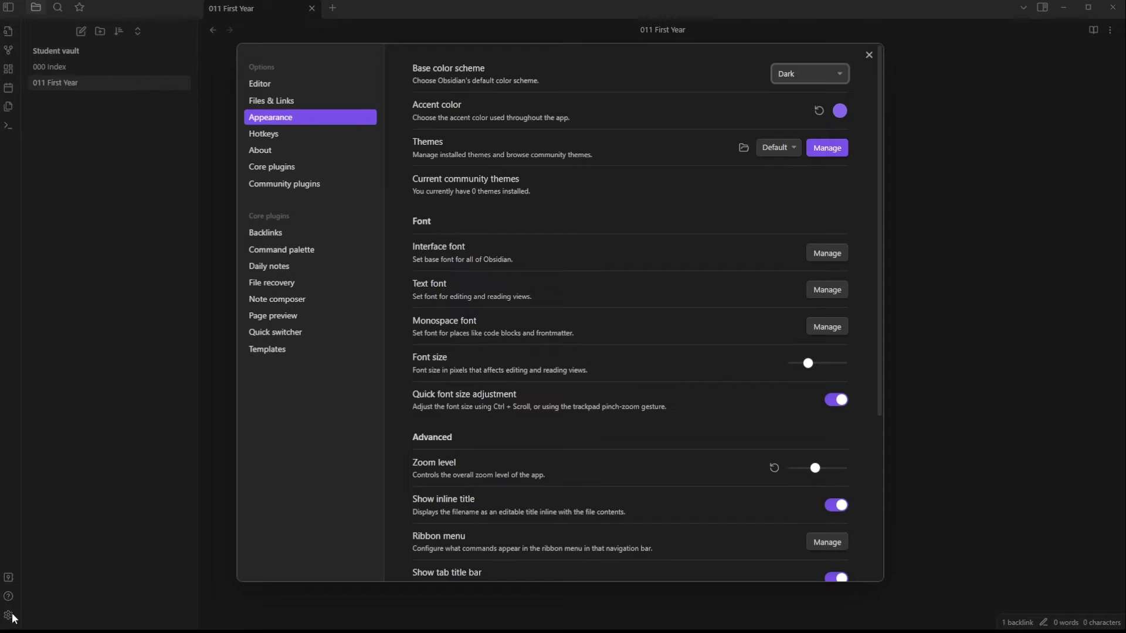
{"action": "left_click", "coordinate": [827, 150]}
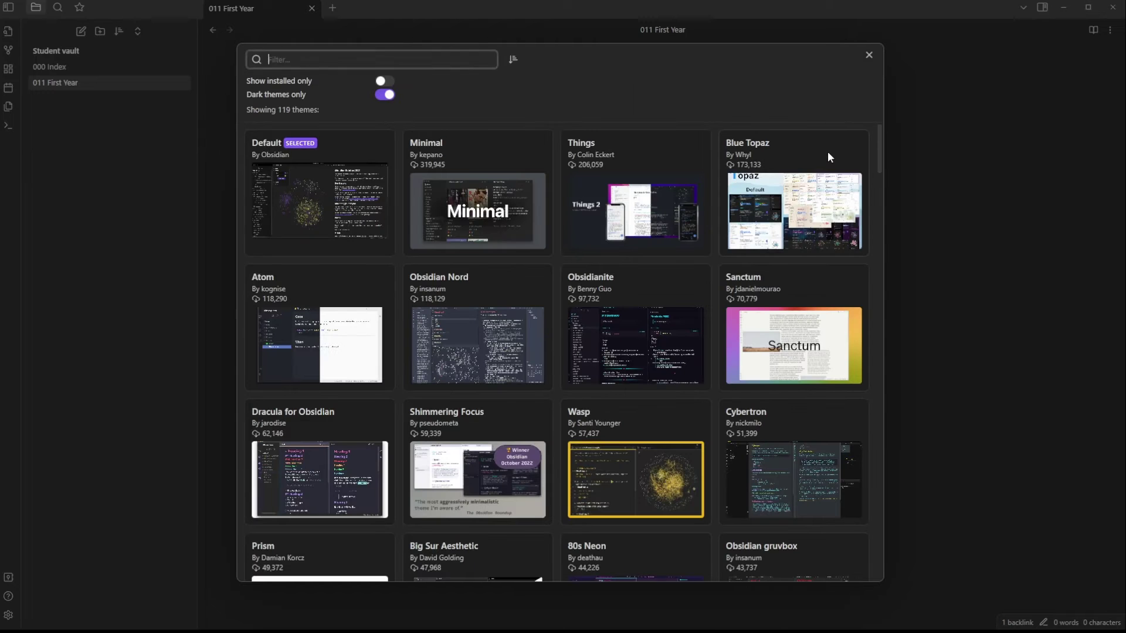
{"action": "left_click", "coordinate": [508, 203]}
{"action": "left_click", "coordinate": [475, 192]}
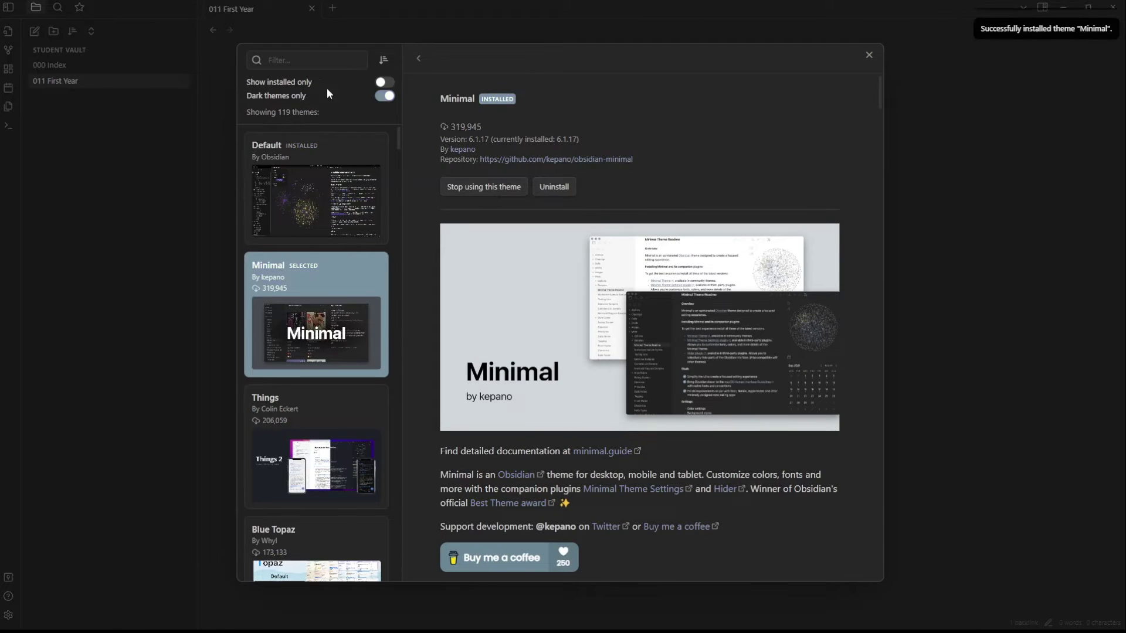
{"action": "left_click", "coordinate": [418, 59]}
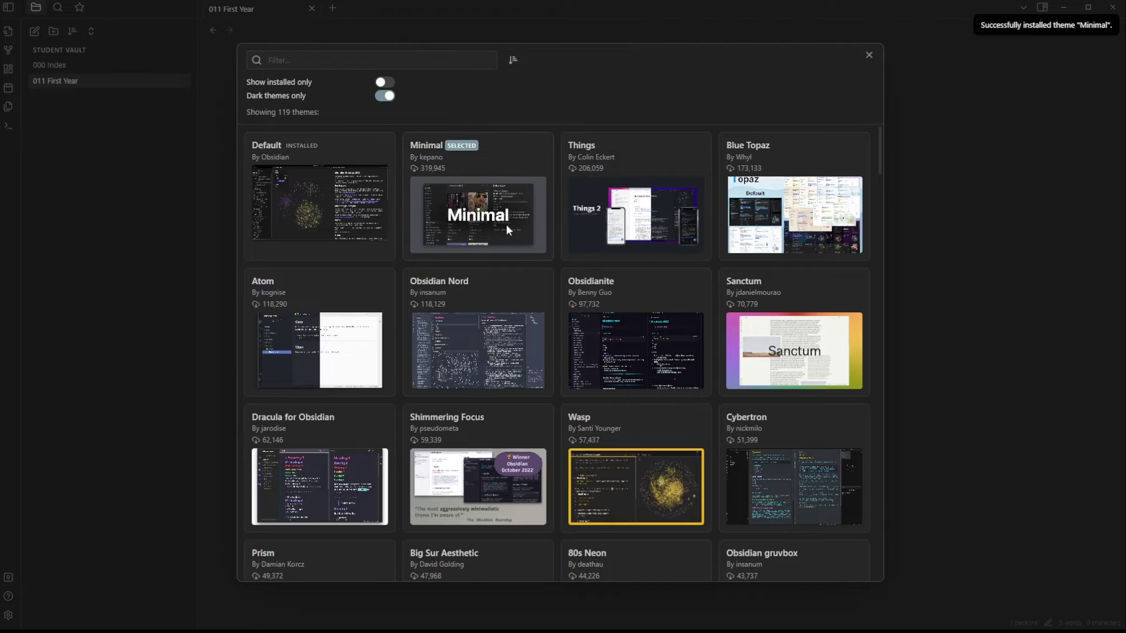
{"action": "scroll", "coordinate": [558, 306], "scroll_direction": "down", "scroll_amount": 5}
{"action": "scroll", "coordinate": [560, 317], "scroll_direction": "down", "scroll_amount": 6}
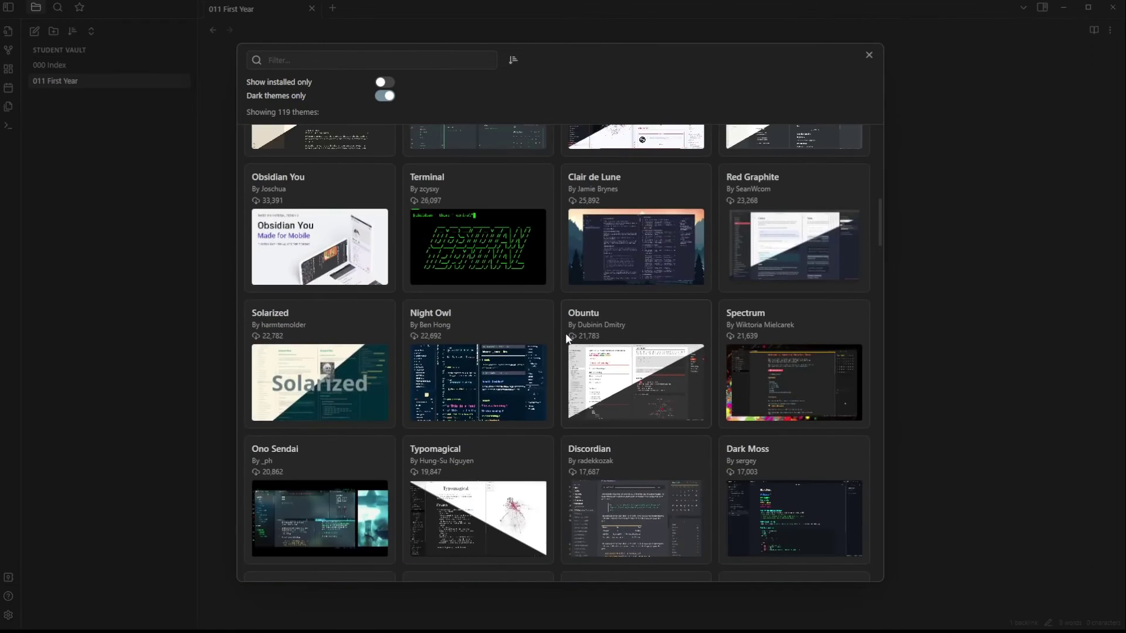
{"action": "scroll", "coordinate": [565, 333], "scroll_direction": "down", "scroll_amount": 1}
{"action": "scroll", "coordinate": [510, 193], "scroll_direction": "up", "scroll_amount": 2}
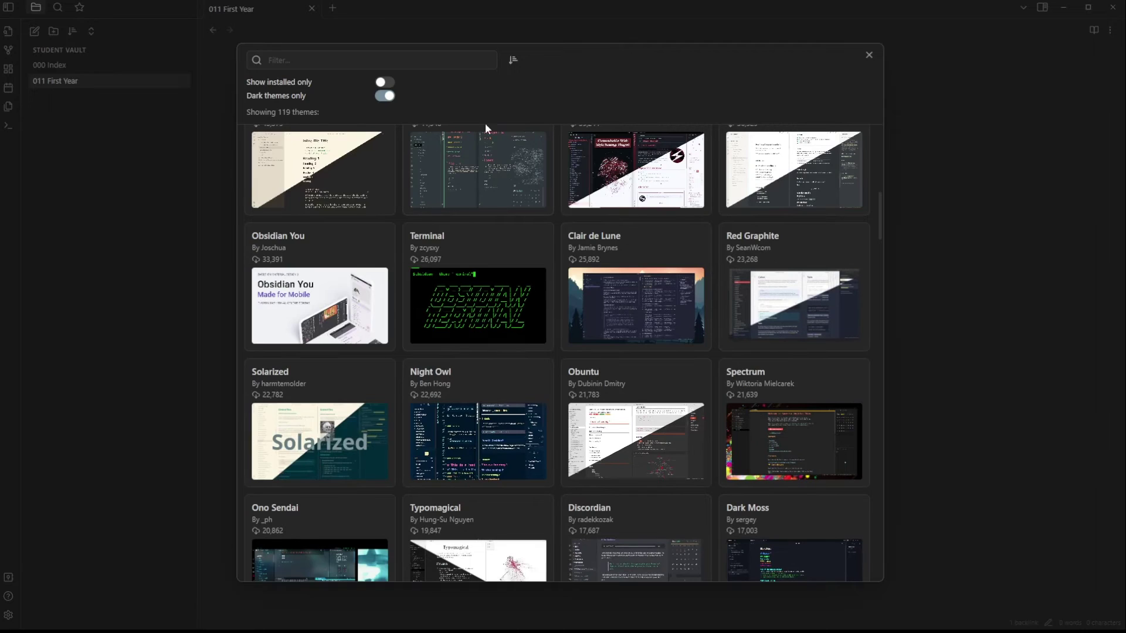
{"action": "scroll", "coordinate": [505, 195], "scroll_direction": "up", "scroll_amount": 10}
{"action": "scroll", "coordinate": [504, 195], "scroll_direction": "down", "scroll_amount": 13}
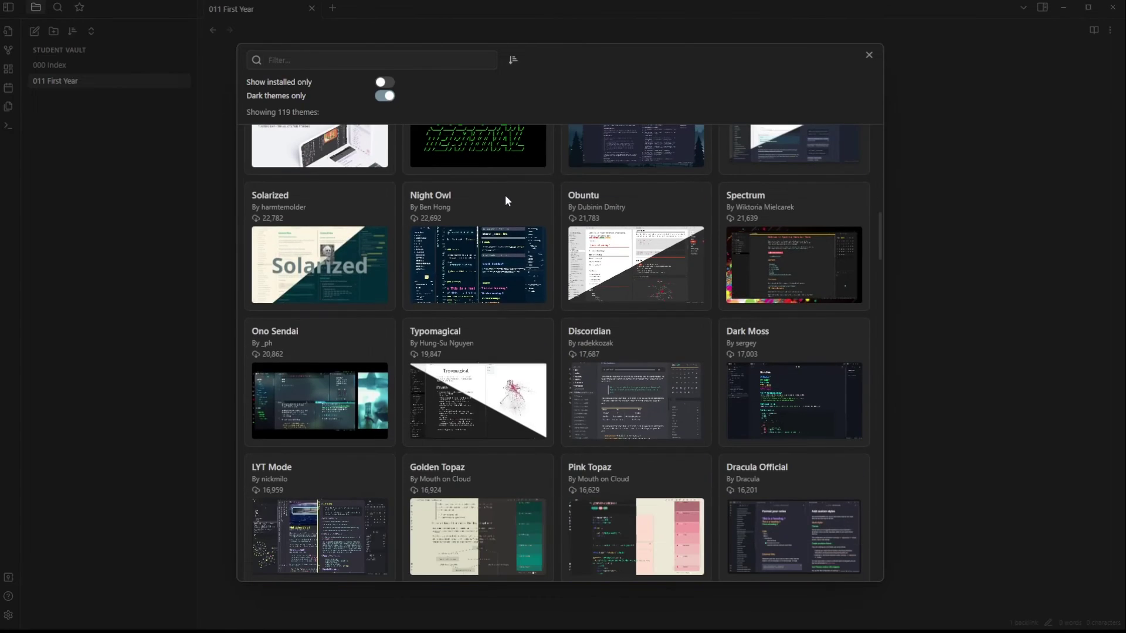
{"action": "left_click", "coordinate": [867, 55]}
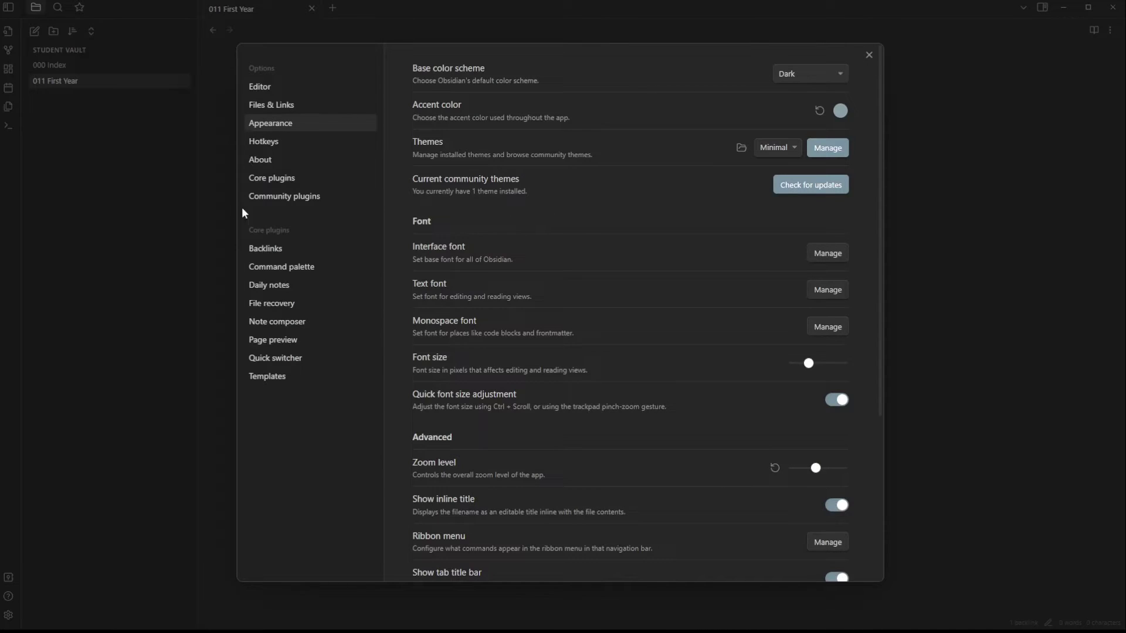
- Turn on community plugins, then install and enable the Style Settings plugin and open its options
{"action": "left_click", "coordinate": [277, 194]}
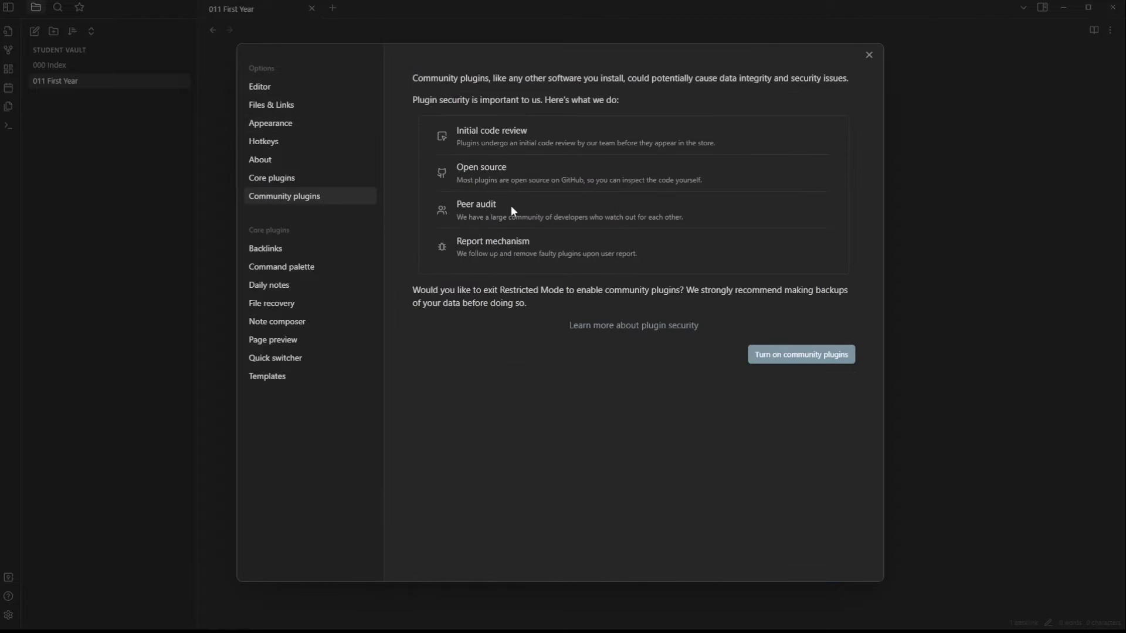
{"action": "left_click", "coordinate": [805, 356]}
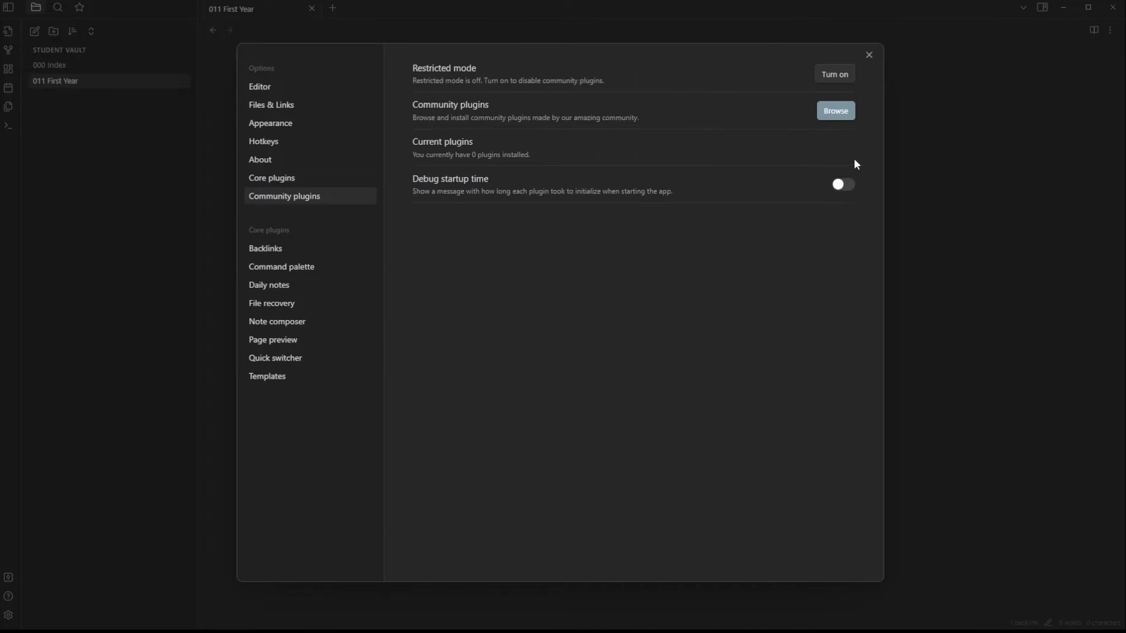
{"action": "left_click", "coordinate": [838, 112]}
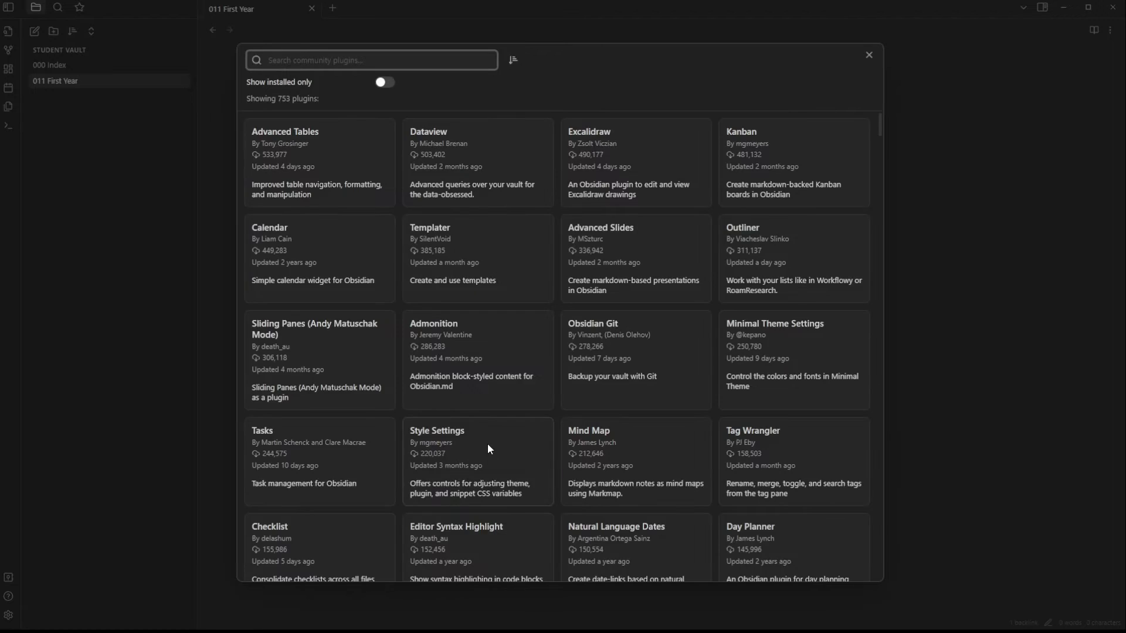
{"action": "left_click", "coordinate": [490, 449]}
{"action": "left_click", "coordinate": [458, 216]}
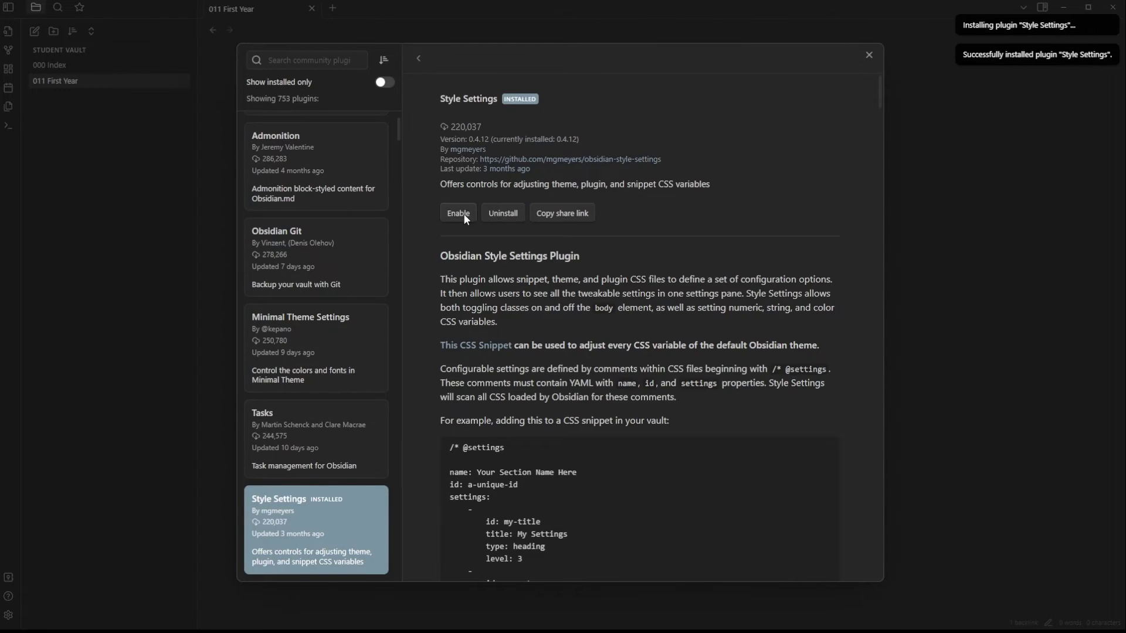
{"action": "left_click", "coordinate": [460, 213]}
{"action": "left_click", "coordinate": [869, 55]}
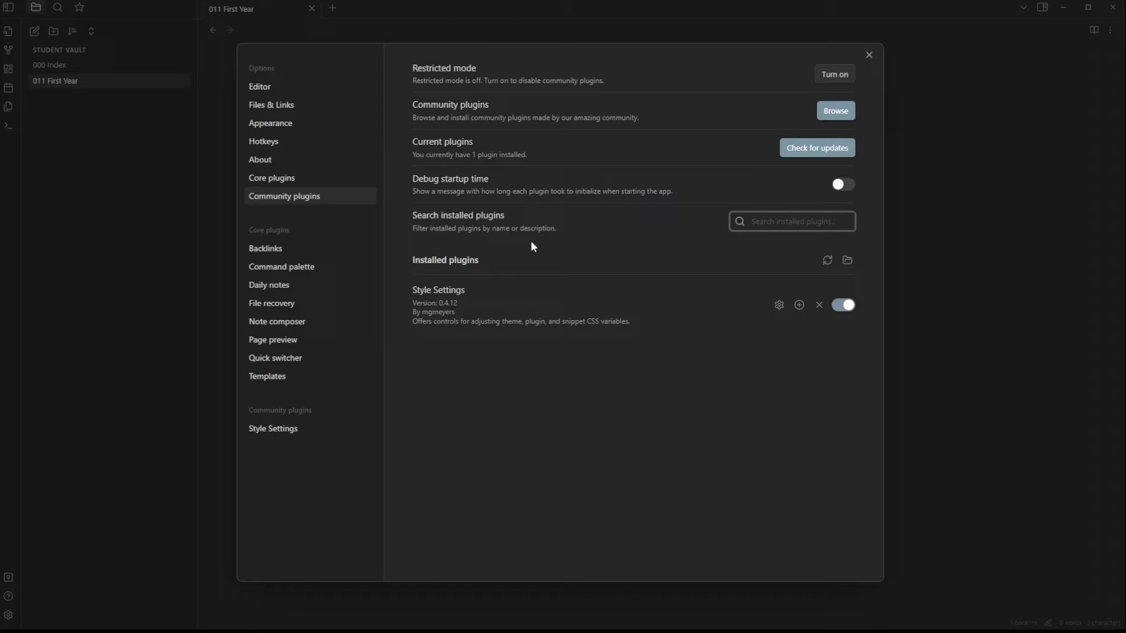
{"action": "left_click", "coordinate": [299, 434]}
- In Style Settings > Minimal > Headings, set H1 text colour to red and H2 to yellow-green
{"action": "left_click", "coordinate": [433, 104]}
{"action": "left_click", "coordinate": [459, 416]}
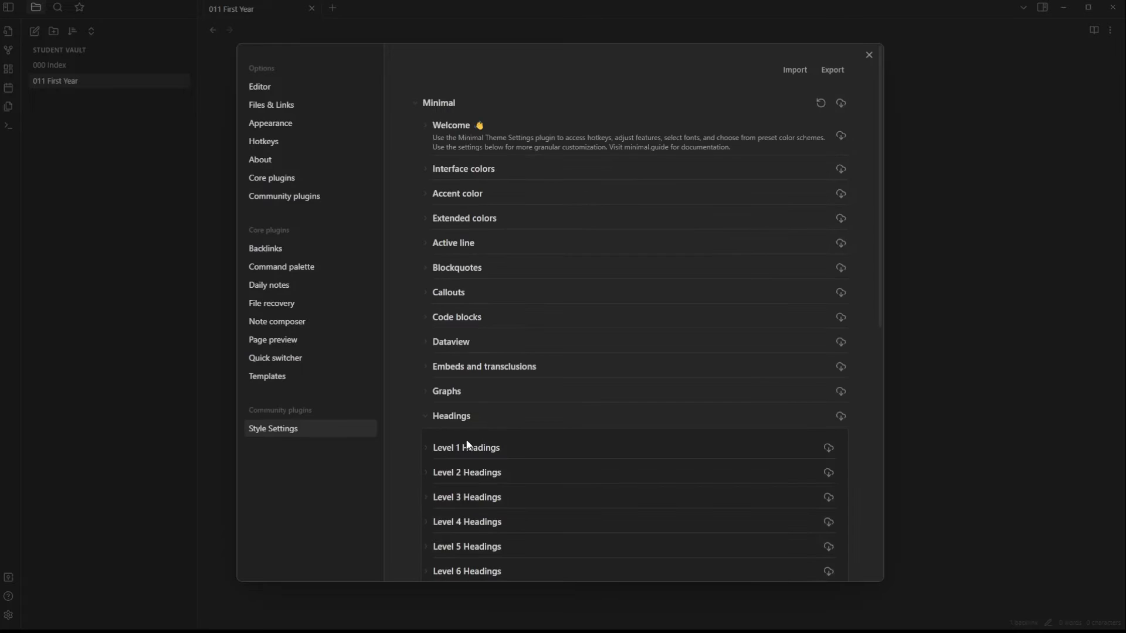
{"action": "left_click", "coordinate": [467, 445]}
{"action": "scroll", "coordinate": [550, 425], "scroll_direction": "down", "scroll_amount": 2}
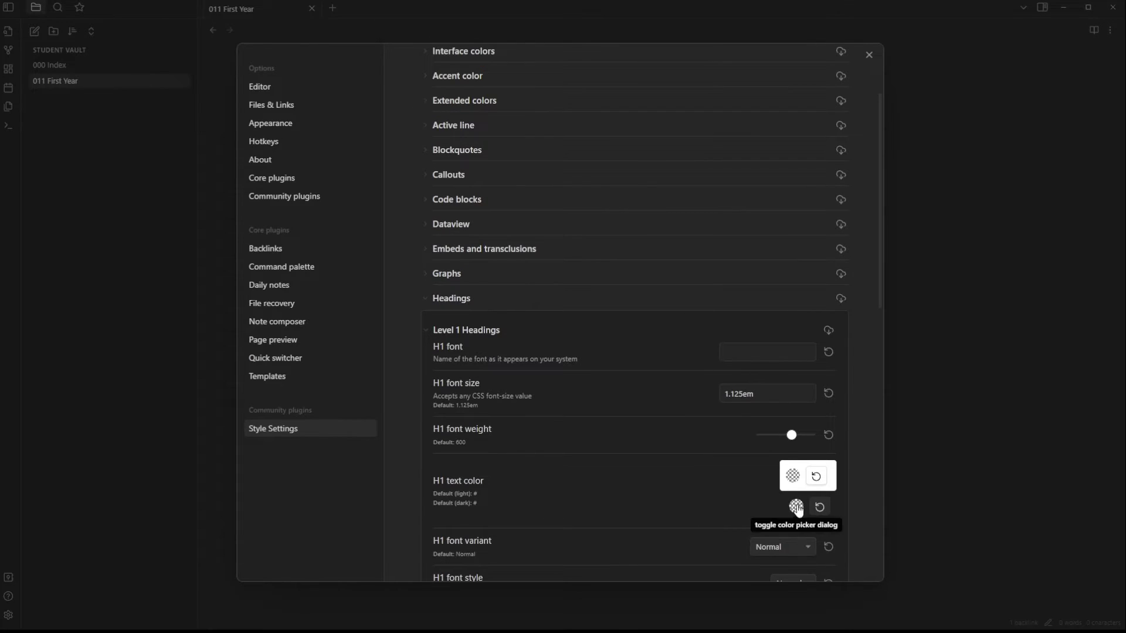
{"action": "left_click", "coordinate": [796, 506]}
{"action": "left_click", "coordinate": [763, 515]}
{"action": "left_click", "coordinate": [694, 568]}
{"action": "scroll", "coordinate": [703, 516], "scroll_direction": "down", "scroll_amount": 5}
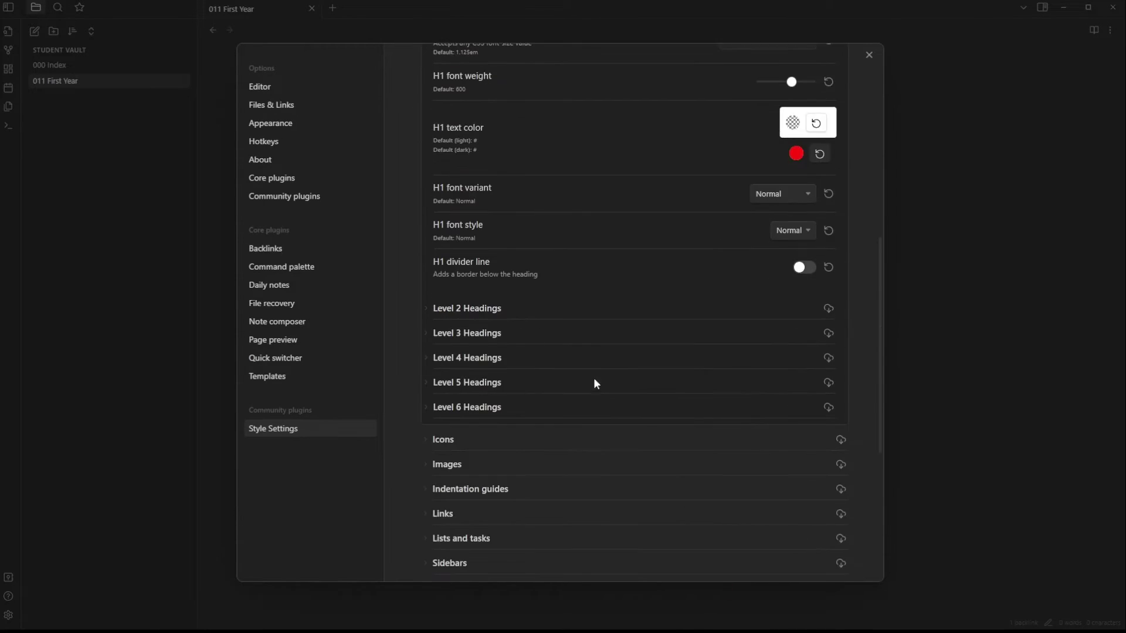
{"action": "left_click", "coordinate": [639, 294]}
{"action": "left_click", "coordinate": [795, 485]}
{"action": "left_click", "coordinate": [713, 488]}
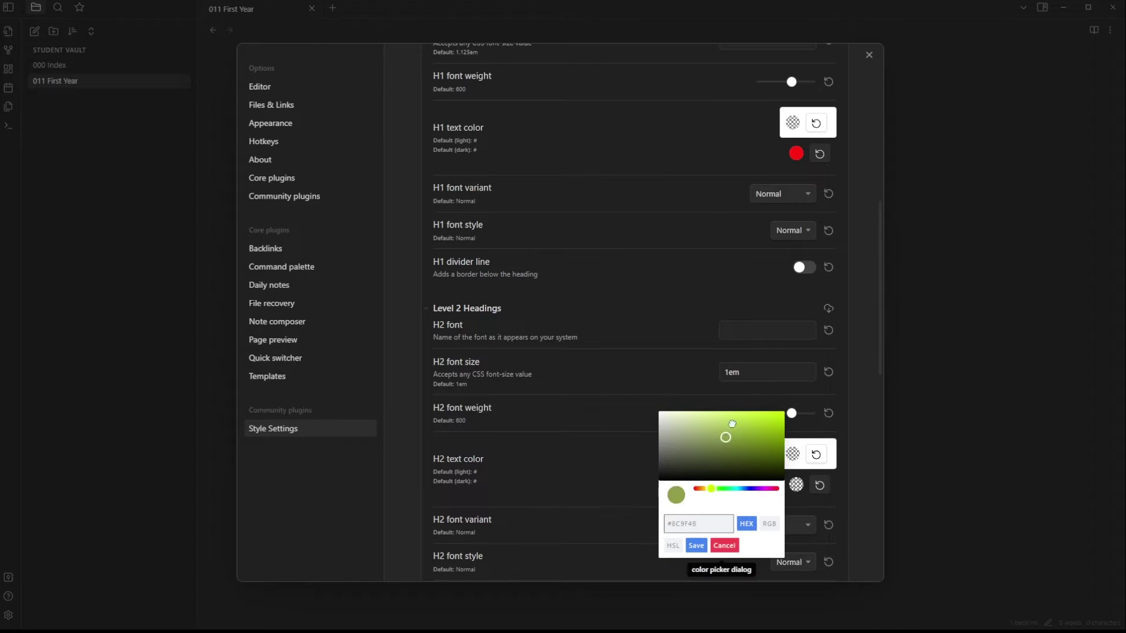
{"action": "left_click", "coordinate": [696, 545]}
- Set H3 text colour to light green and H4 to saturated blue, then close Settings
{"action": "scroll", "coordinate": [766, 477], "scroll_direction": "down", "scroll_amount": 4}
{"action": "scroll", "coordinate": [767, 477], "scroll_direction": "down", "scroll_amount": 2}
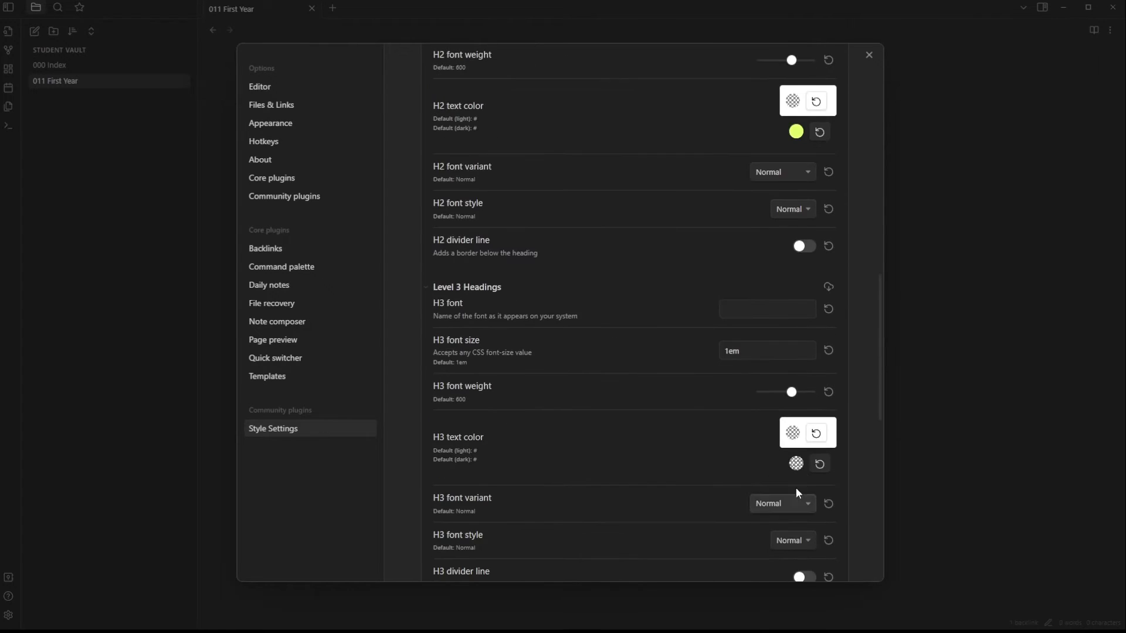
{"action": "left_click", "coordinate": [796, 464]}
{"action": "left_click", "coordinate": [722, 467]}
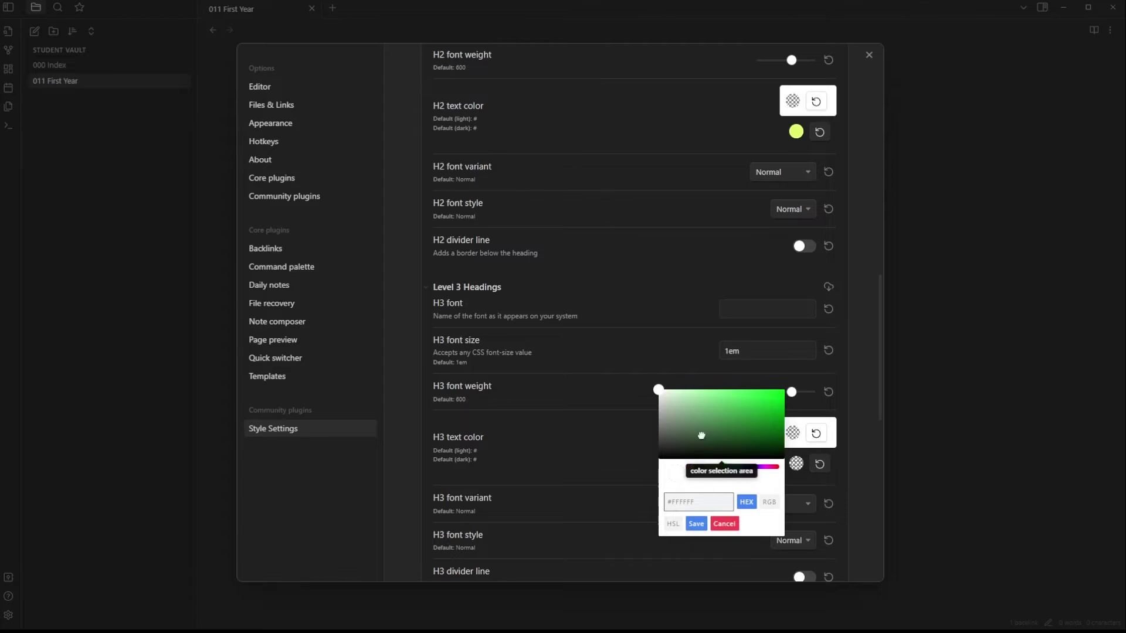
{"action": "left_click", "coordinate": [733, 388]}
{"action": "left_click", "coordinate": [696, 523]}
{"action": "scroll", "coordinate": [604, 463], "scroll_direction": "down", "scroll_amount": 5}
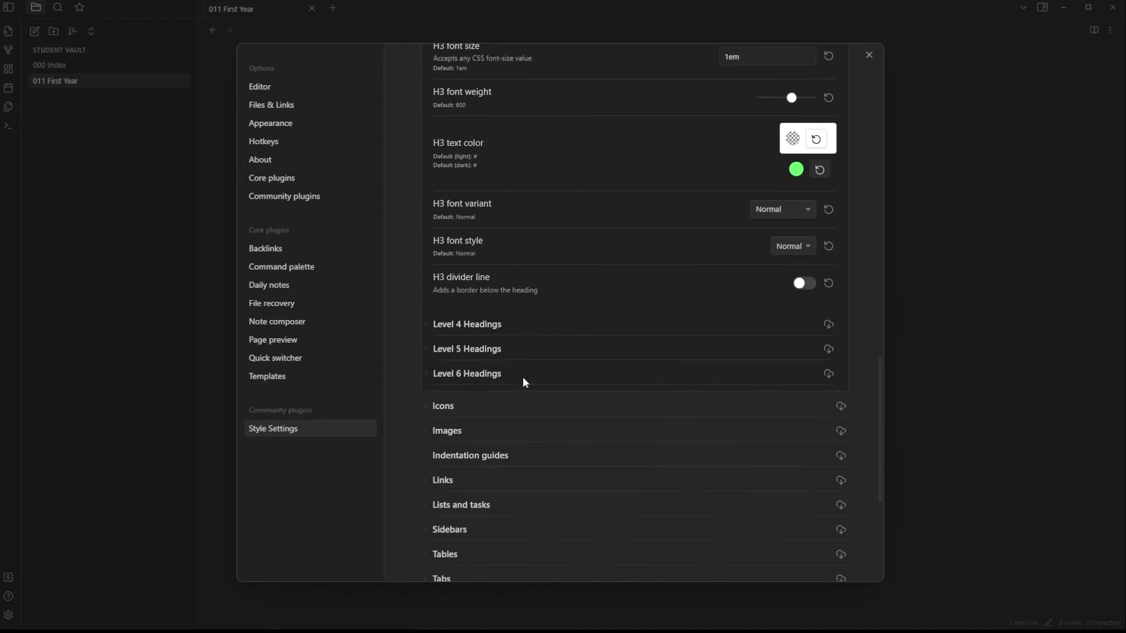
{"action": "left_click", "coordinate": [557, 324]}
{"action": "left_click", "coordinate": [796, 500]}
{"action": "left_click", "coordinate": [750, 504]}
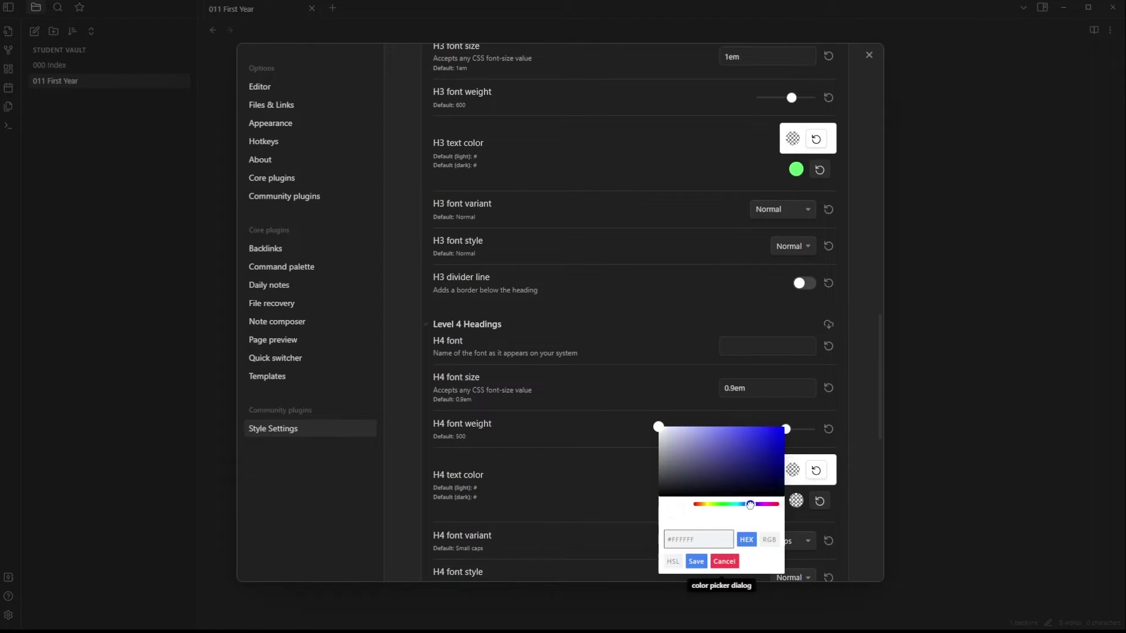
{"action": "left_click", "coordinate": [754, 427]}
{"action": "left_click", "coordinate": [696, 561]}
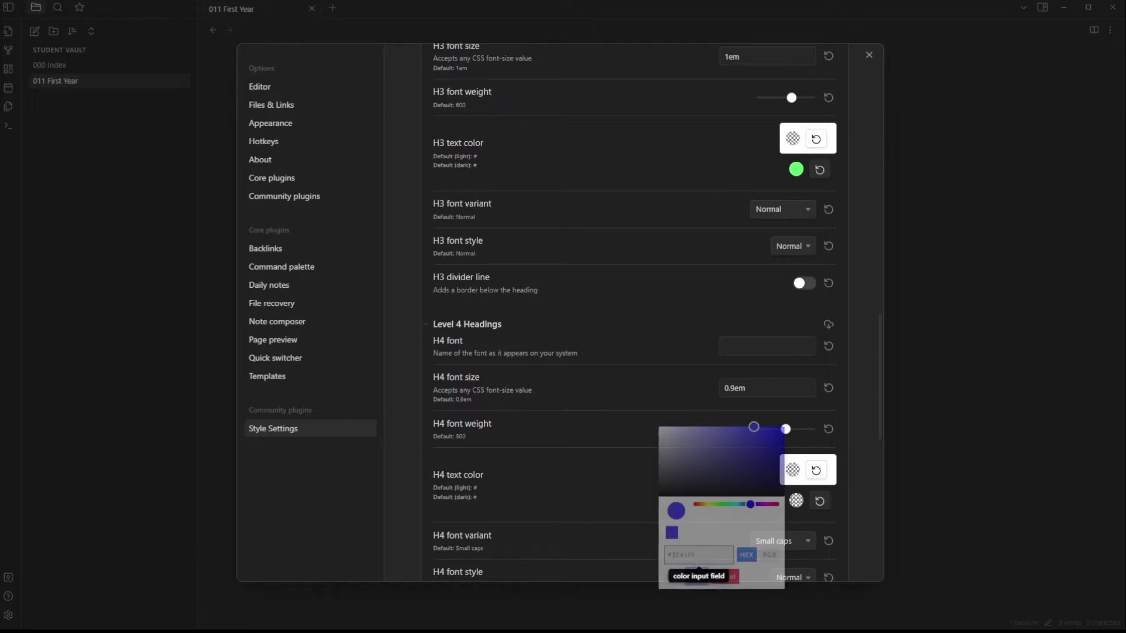
{"action": "left_click", "coordinate": [869, 55]}
{"action": "left_click_drag", "start_coordinate": [540, 59], "coordinate": [485, 74]}
- Switch off Show inline title in Appearance settings and place the cursor in the empty 011 First Year note
{"action": "key", "text": "ctrl+comma"}
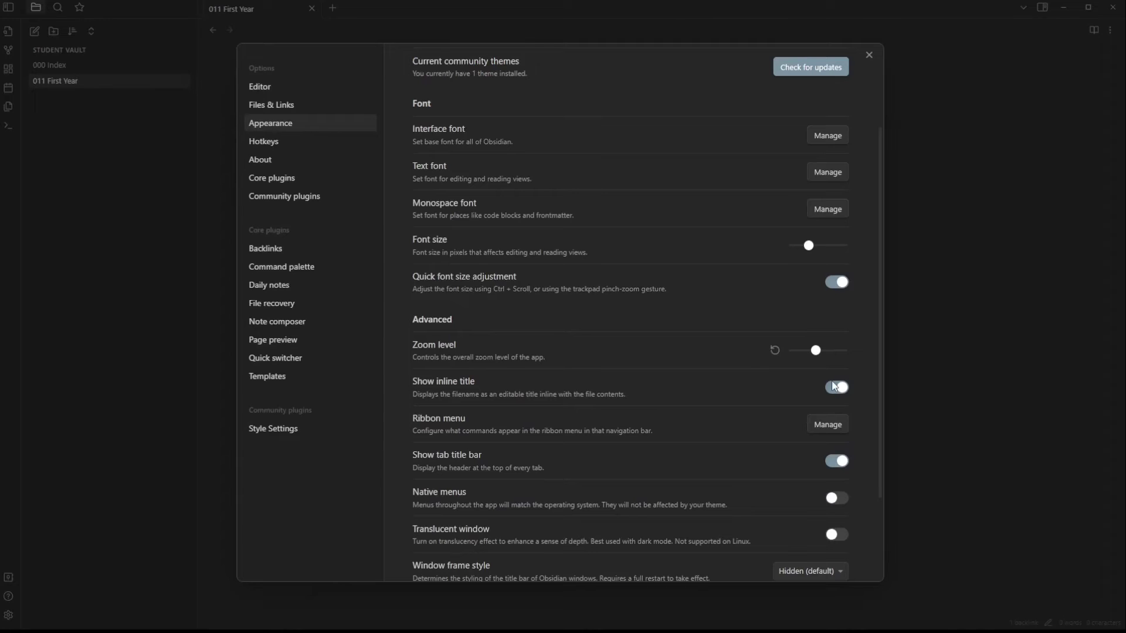
{"action": "left_click", "coordinate": [838, 388]}
{"action": "left_click", "coordinate": [936, 308]}
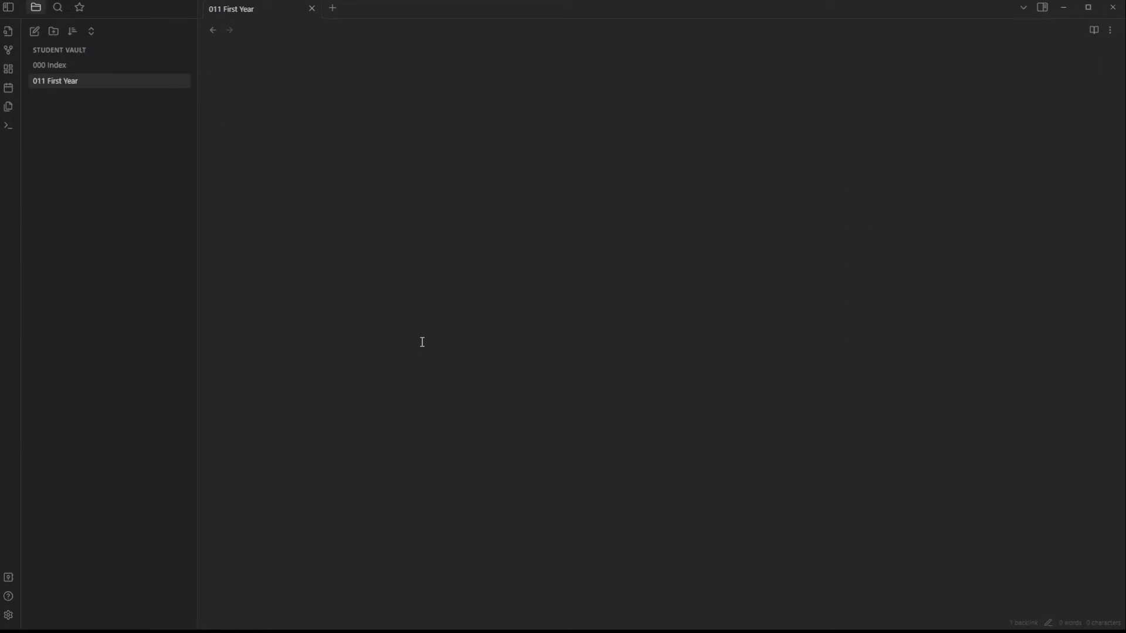
{"action": "left_click", "coordinate": [479, 170]}
- Add 'Links: [[000 Index]]', a '# First Year' heading and the line 'Links to all of my first year modules'
{"action": "type", "text": "Links"}
{"action": "type", "text": ":"}
{"action": "type", "text": " [["}
{"action": "type", "text": "000"}
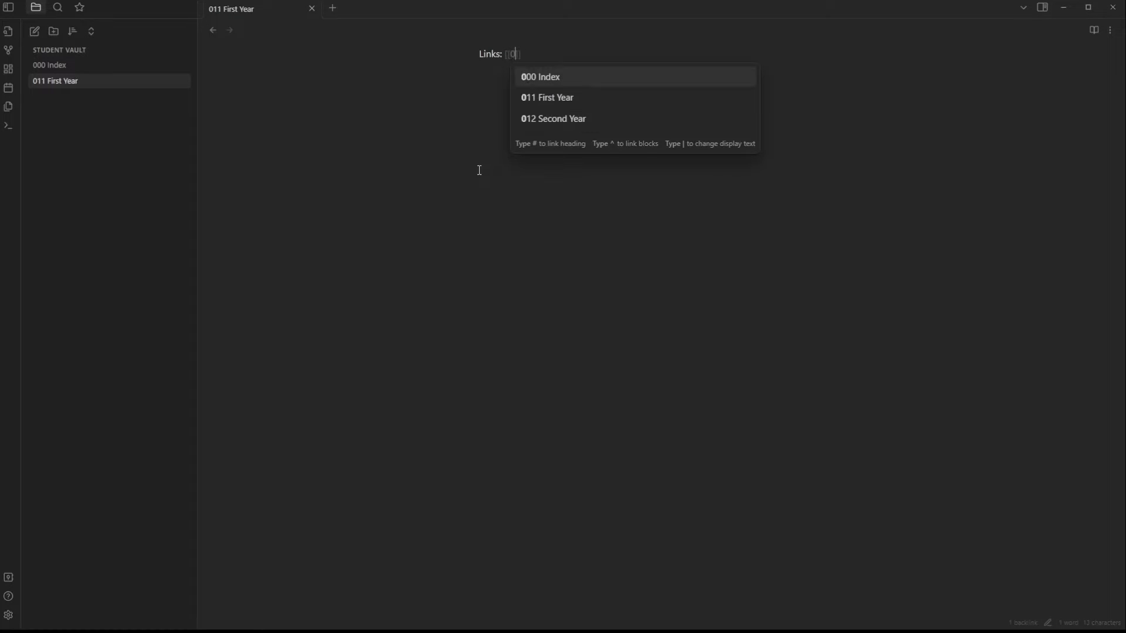
{"action": "key", "text": "Return"}
{"action": "key", "text": "Return"}
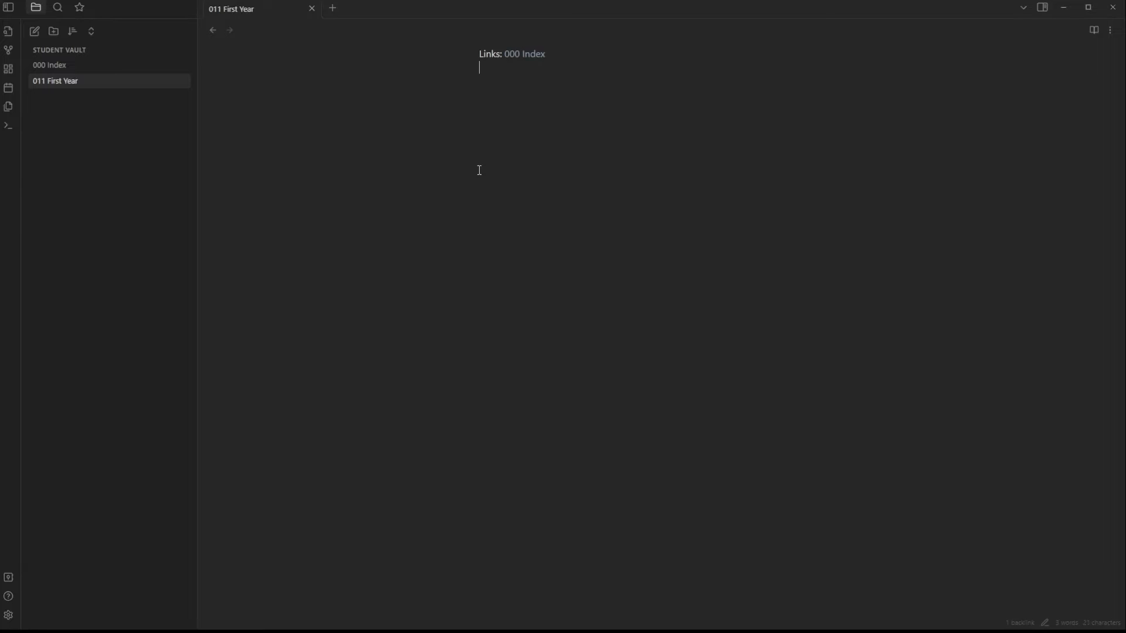
{"action": "type", "text": "# First Year"}
{"action": "key", "text": "Return"}
{"action": "type", "text": "Links to all of my fisrt ye"}
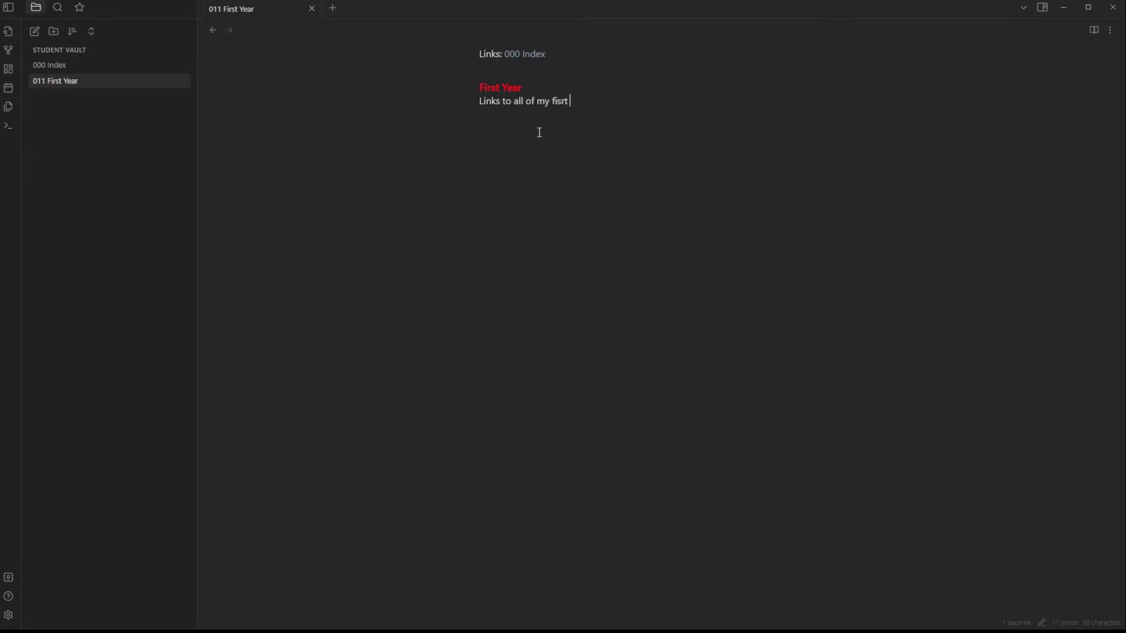
{"action": "key", "text": "BackSpace"}
{"action": "key", "text": "BackSpace"}
{"action": "key", "text": "BackSpace"}
{"action": "key", "text": "BackSpace"}
{"action": "key", "text": "BackSpace"}
{"action": "key", "text": "BackSpace"}
{"action": "type", "text": "rst year"}
{"action": "type", "text": " modules"}
- Under 'Modules:', add bulleted links to 011-1 Maths, 011-2 Physics and 011-3 Chemistry, then open Maths
{"action": "type", "text": "Modules:"}
{"action": "key", "text": "Return"}
{"action": "type", "text": "[[0"}
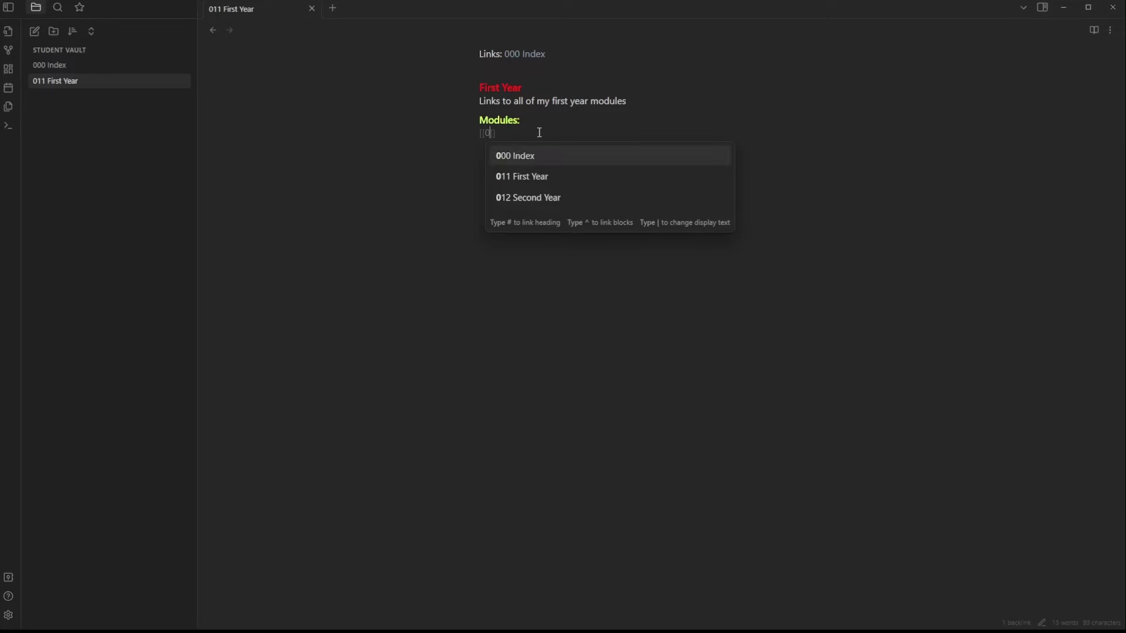
{"action": "type", "text": "11-1 Maths"}
{"action": "key", "text": "Escape"}
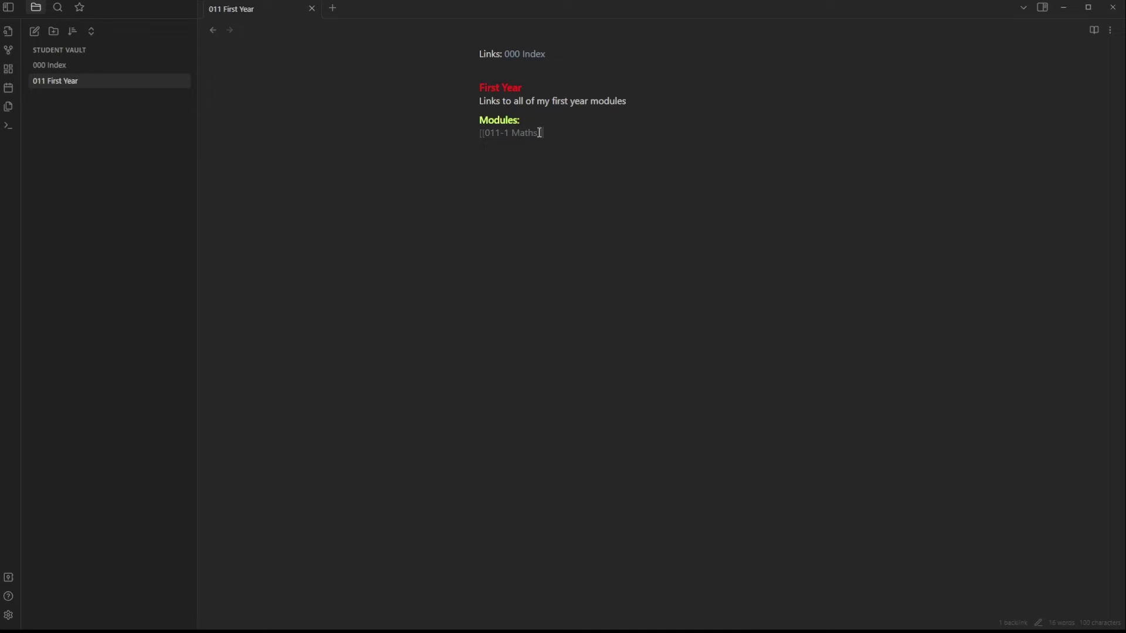
{"action": "key", "text": "Home"}
{"action": "type", "text": "-"}
{"action": "key", "text": "End"}
{"action": "key", "text": "Return"}
{"action": "type", "text": "[["}
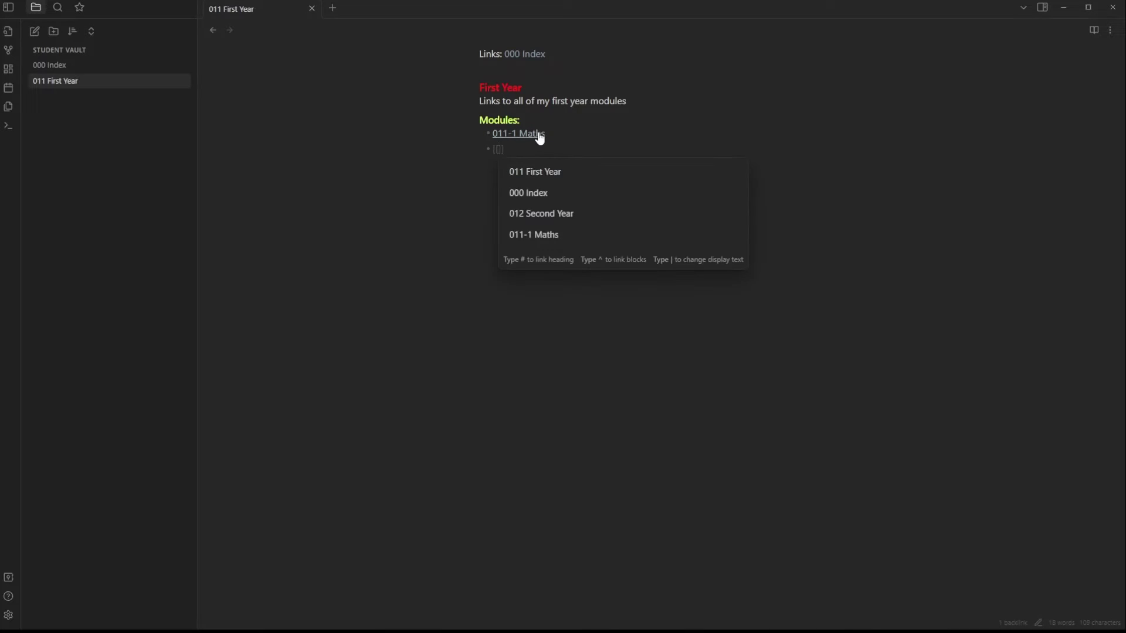
{"action": "type", "text": "011-2 Physics"}
{"action": "key", "text": "Escape"}
{"action": "key", "text": "End"}
{"action": "key", "text": "Return"}
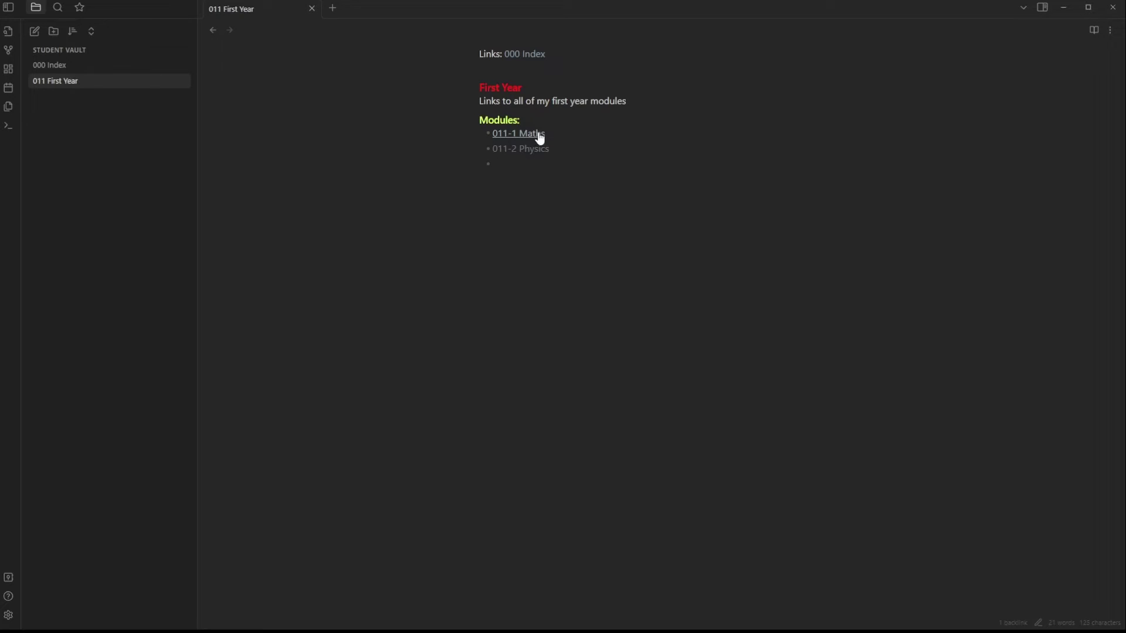
{"action": "type", "text": "[[011-3 Chems"}
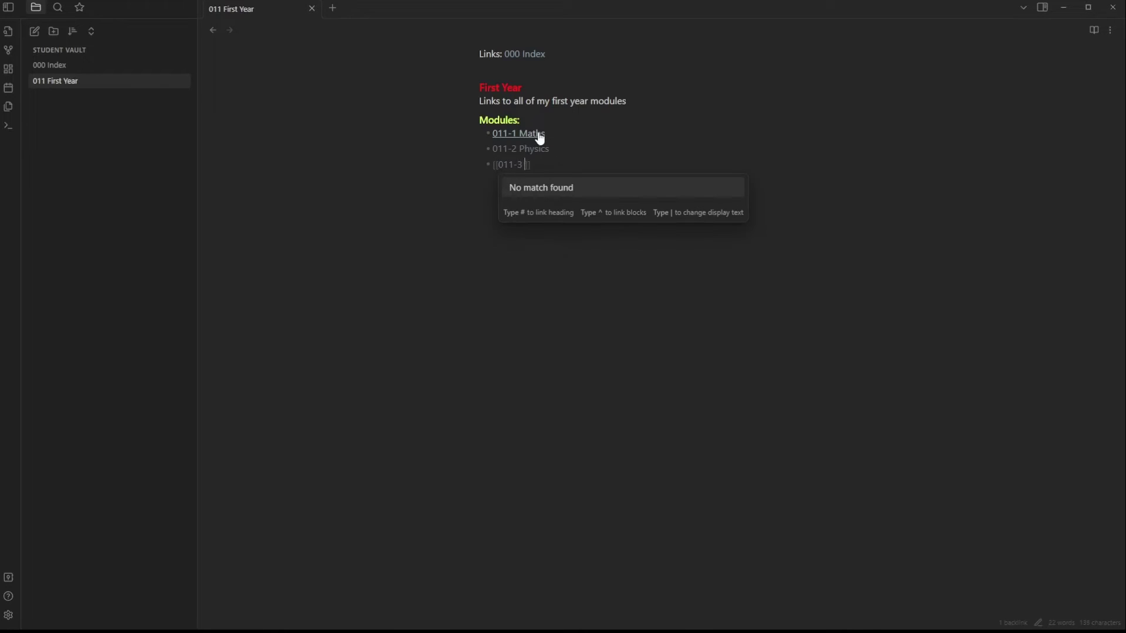
{"action": "type", "text": "istry"}
{"action": "key", "text": "Escape"}
{"action": "key", "text": "End"}
{"action": "key", "text": "Return"}
{"action": "key", "text": "Return"}
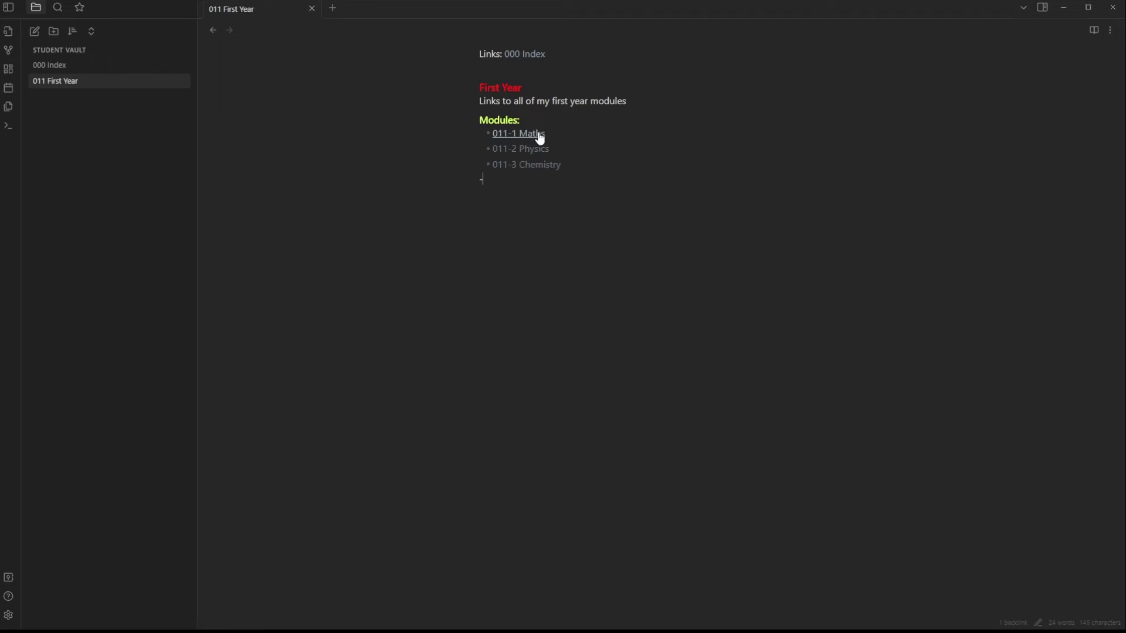
{"action": "left_click", "coordinate": [538, 134]}
- Link the Maths note to 000 Index and 011 First Year and add a '# First Year Maths' heading
{"action": "type", "text": "Links: [["}
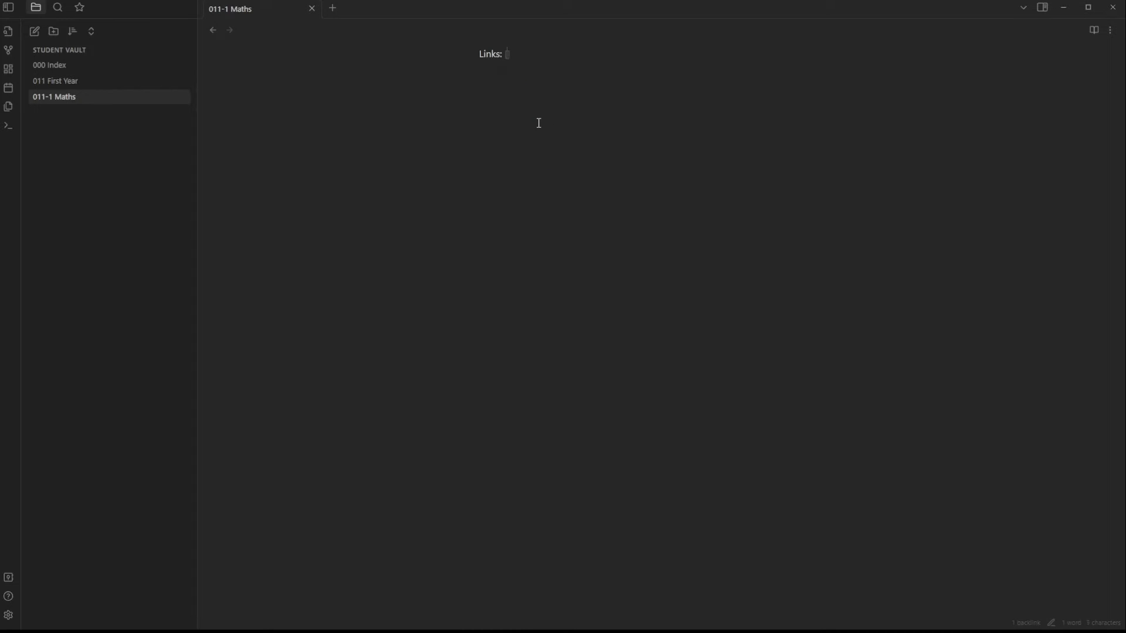
{"action": "left_click", "coordinate": [540, 119]}
{"action": "type", "text": ", [[011"}
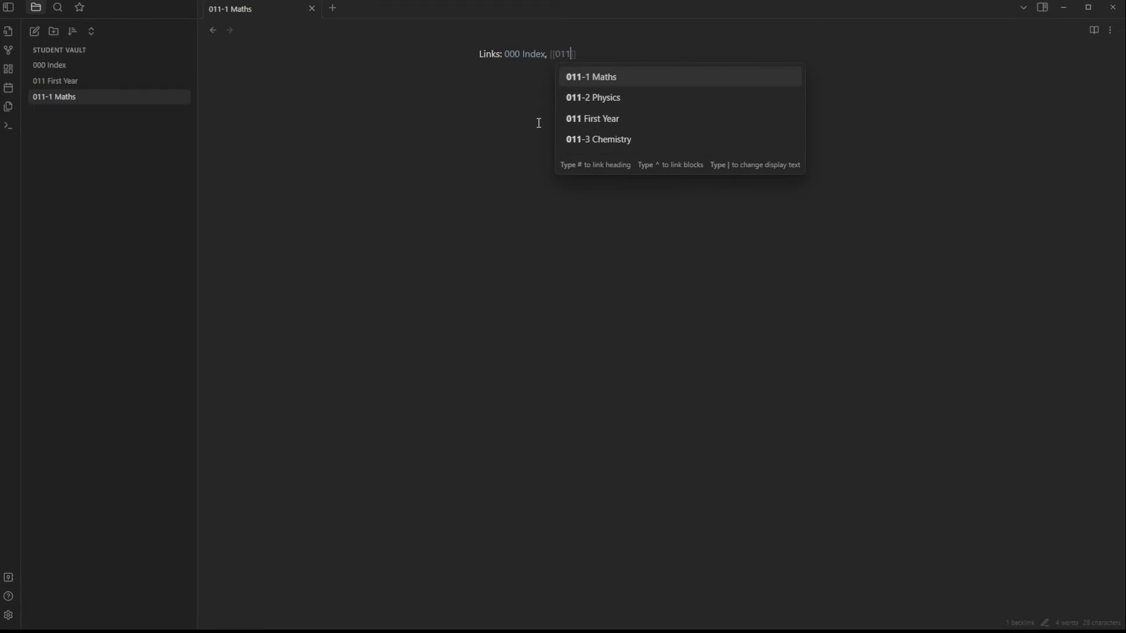
{"action": "key", "text": "Down"}
{"action": "key", "text": "Down"}
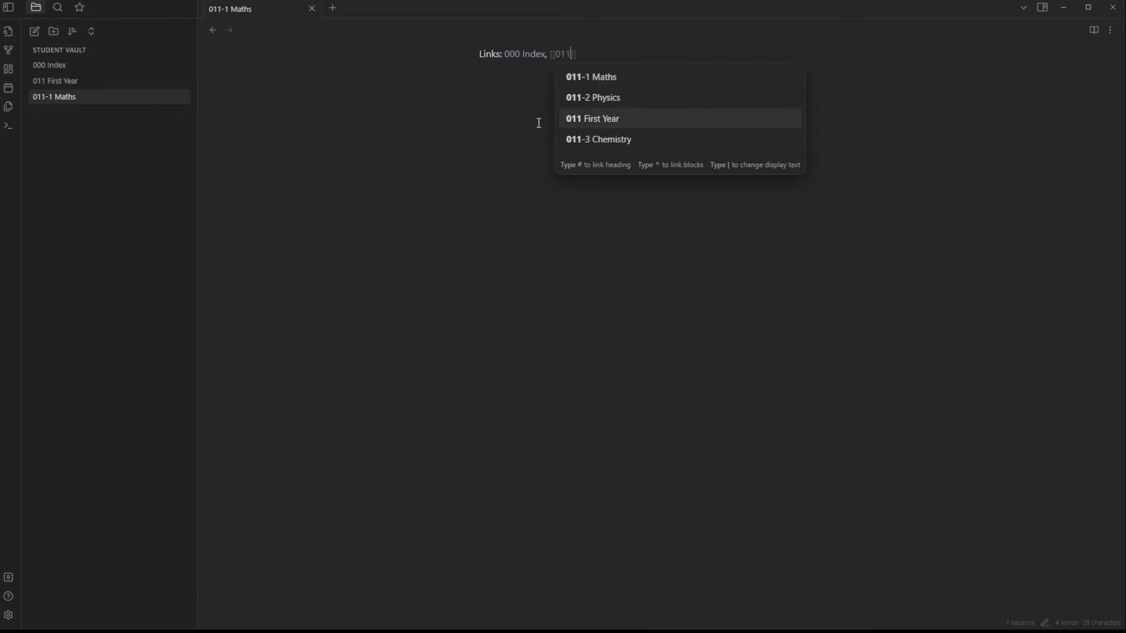
{"action": "key", "text": "Return"}
{"action": "key", "text": "Return"}
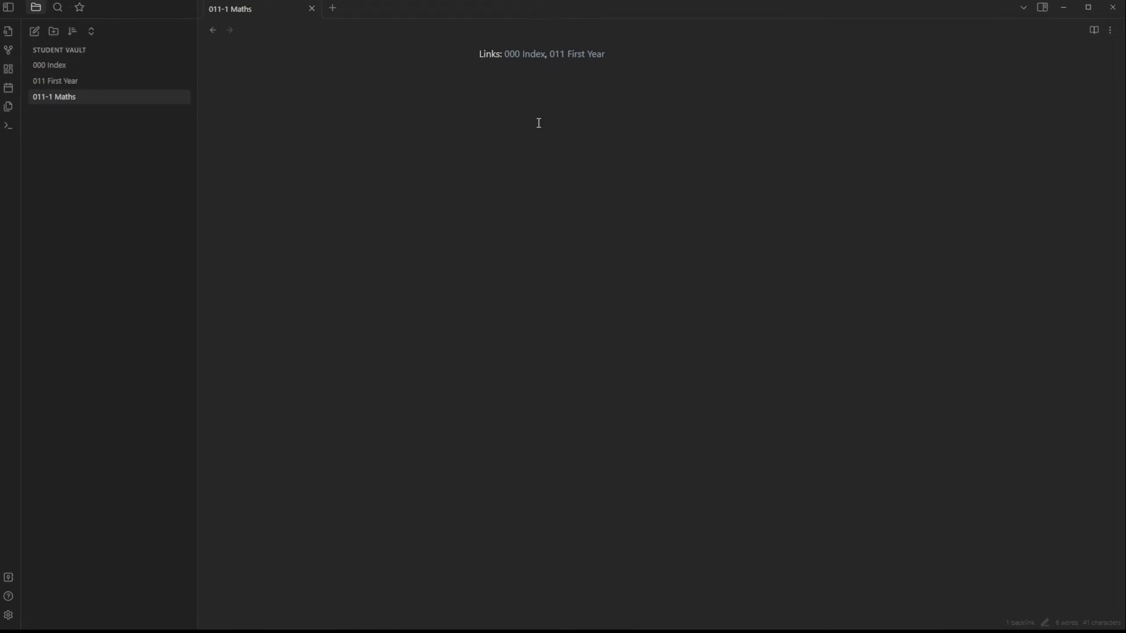
{"action": "type", "text": "# First Year Maths"}
- Add '## Semester 1:' with links to 011-1-1 Linear Algebra and 011-1-2 Calculus 1, then open Linear Algebra
{"action": "key", "text": "Return"}
{"action": "type", "text": "## Semester 1:"}
{"action": "key", "text": "Return"}
{"action": "type", "text": "[["}
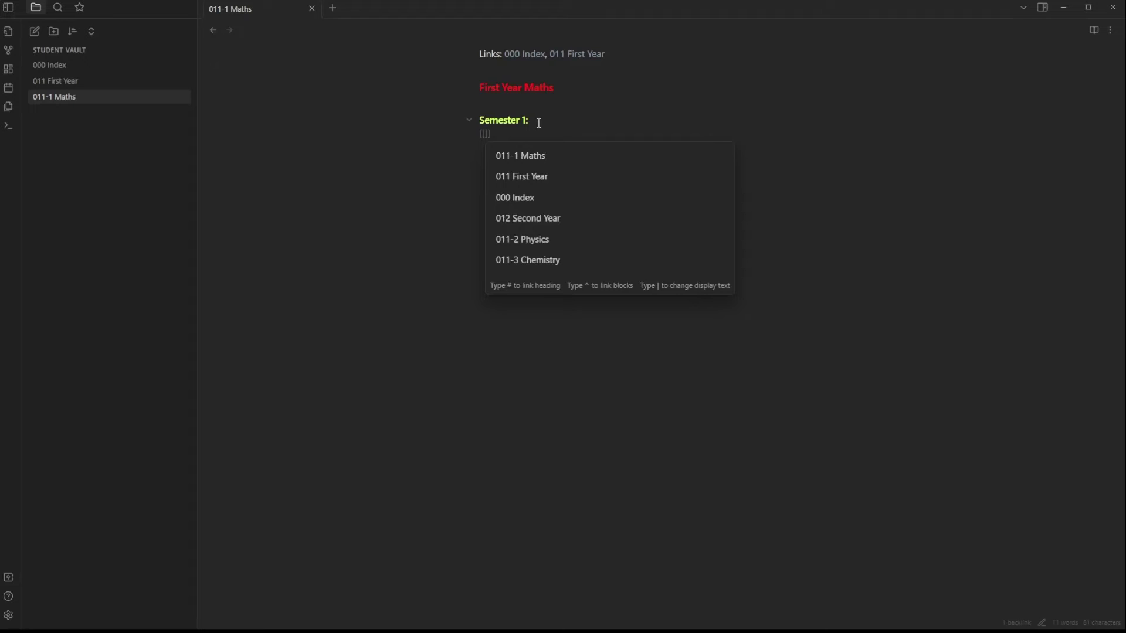
{"action": "type", "text": "011"}
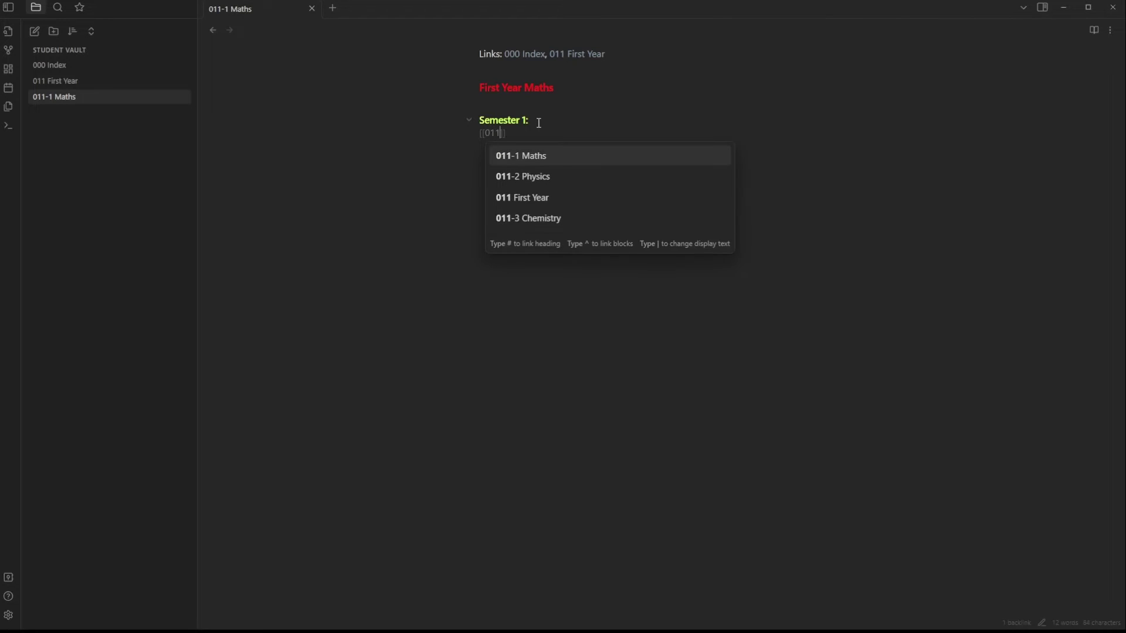
{"action": "type", "text": "-1-1"}
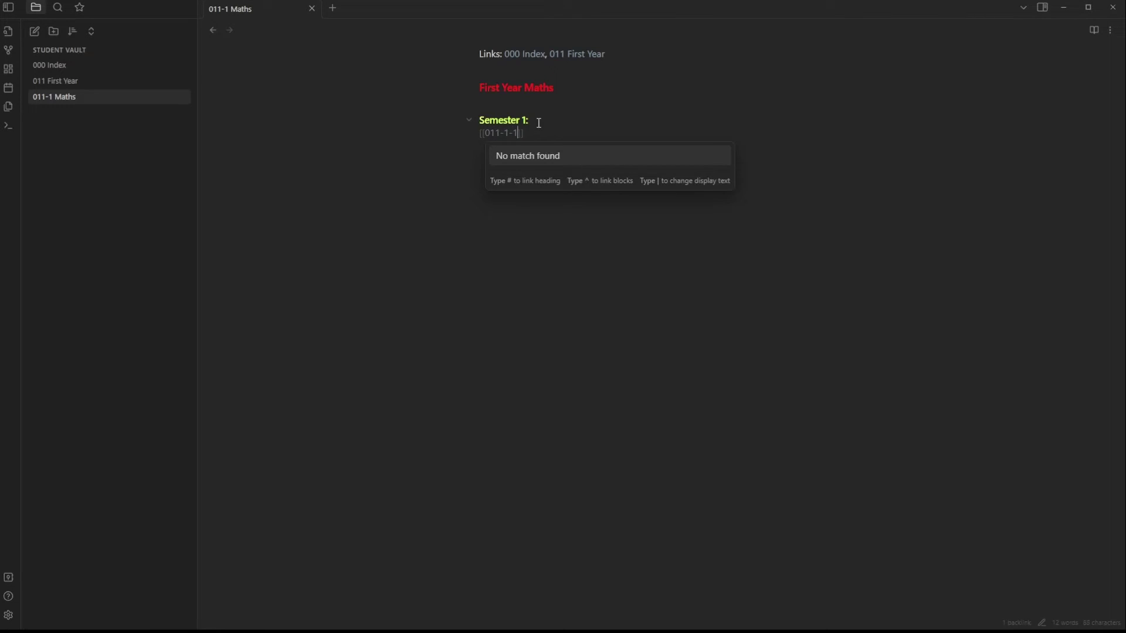
{"action": "type", "text": " Linear Algebra"}
{"action": "key", "text": "Return"}
{"action": "type", "text": "[["}
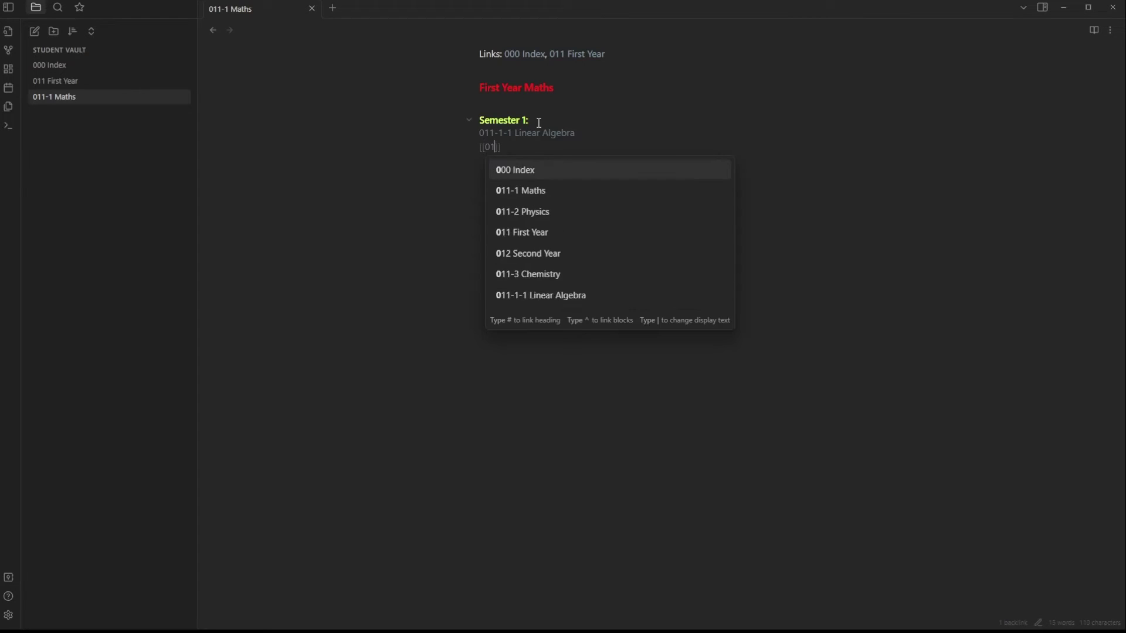
{"action": "type", "text": "011-1-2 "}
{"action": "type", "text": "Calculus 1"}
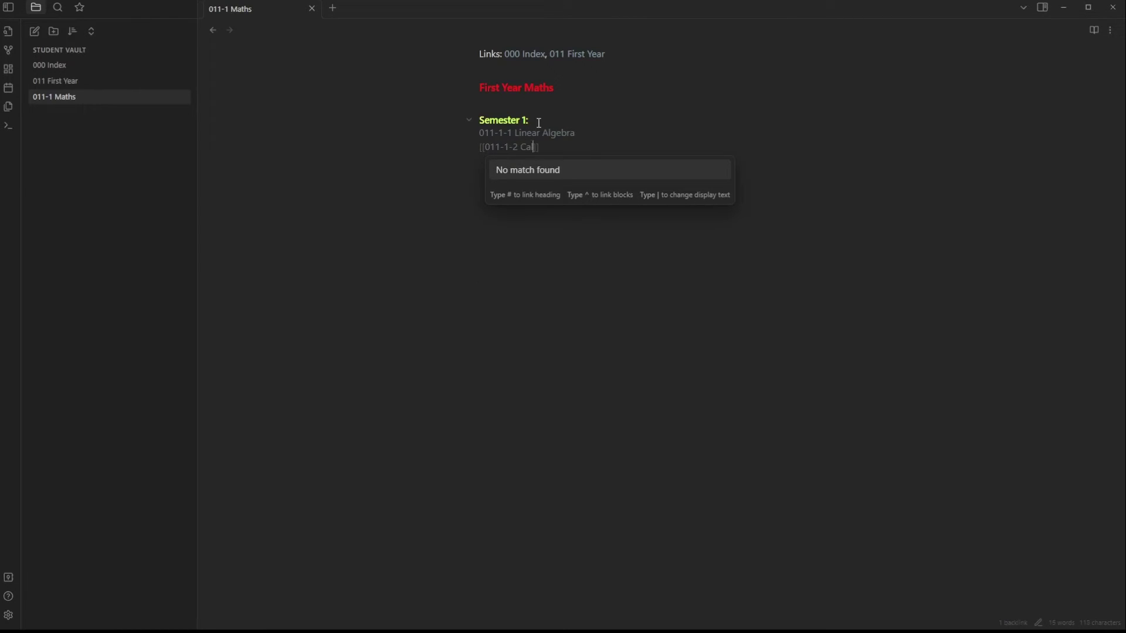
{"action": "key", "text": "Return"}
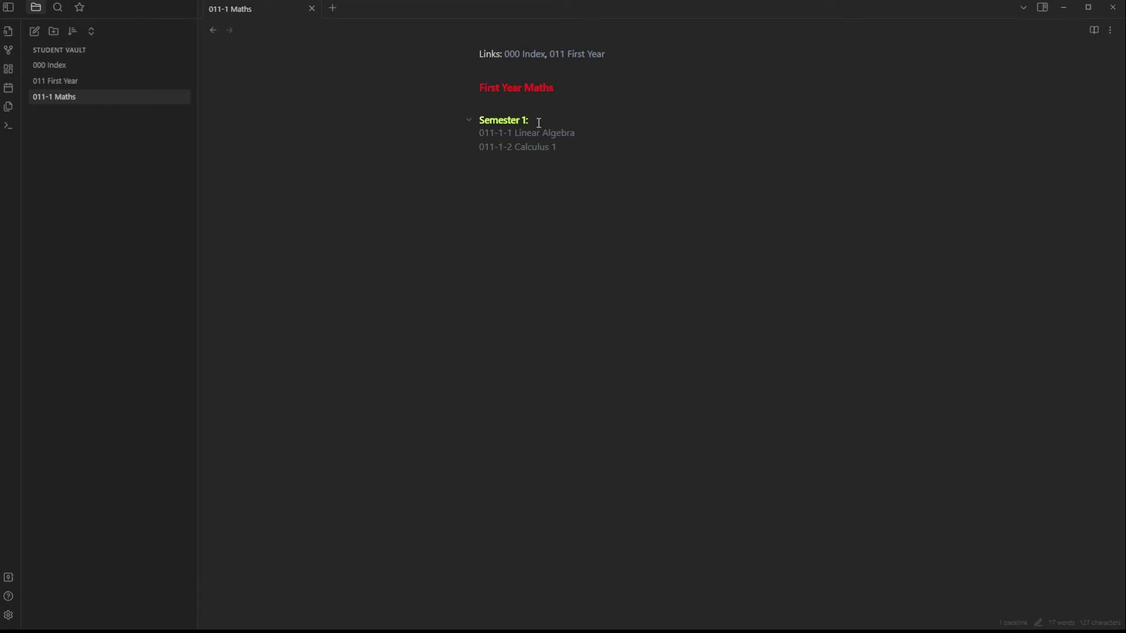
{"action": "left_click", "coordinate": [543, 134]}
- Add a Links: [[011-1 Maths]] line and a # Linear Algebra title to the note
{"action": "type", "text": "Links:"}
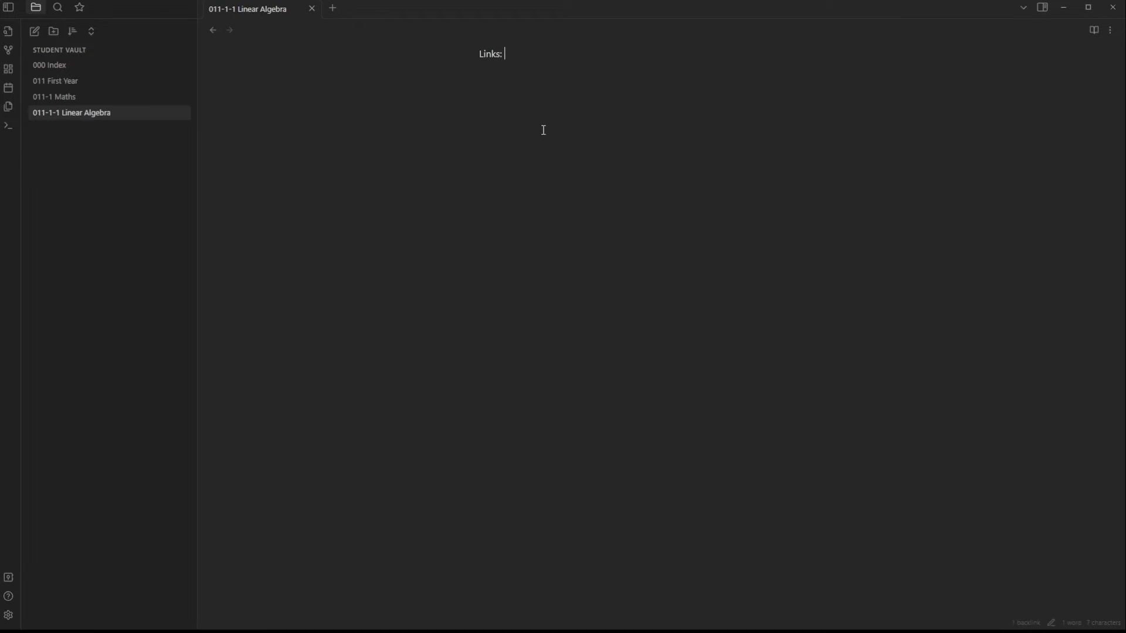
{"action": "type", "text": "[["}
{"action": "key", "text": "Down"}
{"action": "key", "text": "Return"}
{"action": "key", "text": "Return"}
{"action": "key", "text": "Return"}
{"action": "type", "text": "# Linear Algebra"}
- Add Lectures (with placeholder text), Problem sets, Assesment and Exam Prep headings, then create a new folder
{"action": "key", "text": "Return"}
{"action": "key", "text": "Return"}
{"action": "type", "text": "## Lectures:"}
{"action": "key", "text": "Return"}
{"action": "type", "text": "(PUT LECTURE NOTES HERE IN SEPARATE NOTES IF YOU WANT)"}
{"action": "key", "text": "Return"}
{"action": "key", "text": "Return"}
{"action": "type", "text": "## Problem se"}
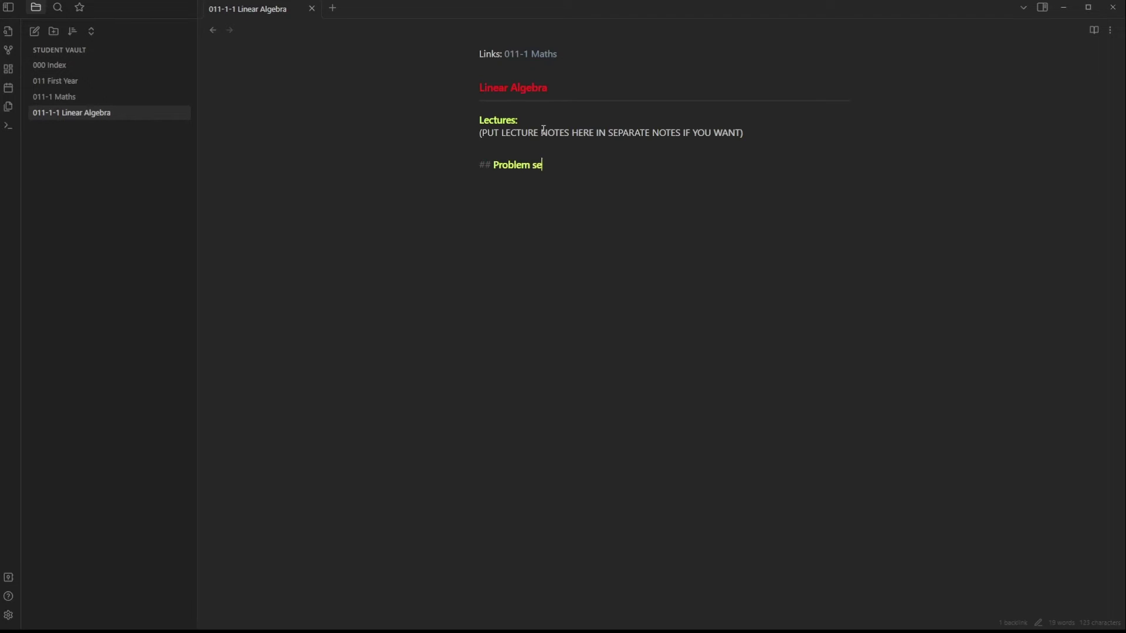
{"action": "type", "text": "ts:"}
{"action": "key", "text": "Return"}
{"action": "key", "text": "Return"}
{"action": "type", "text": "## Assesment:"}
{"action": "key", "text": "Return"}
{"action": "key", "text": "Return"}
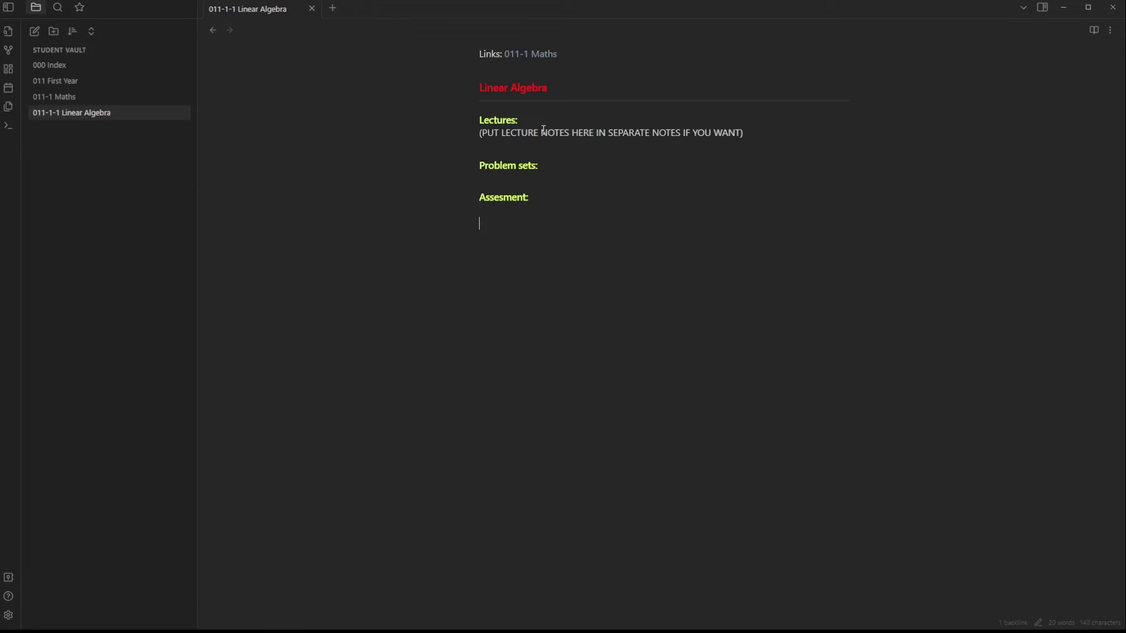
{"action": "type", "text": "## Exam Prep:"}
{"action": "left_click", "coordinate": [59, 34]}
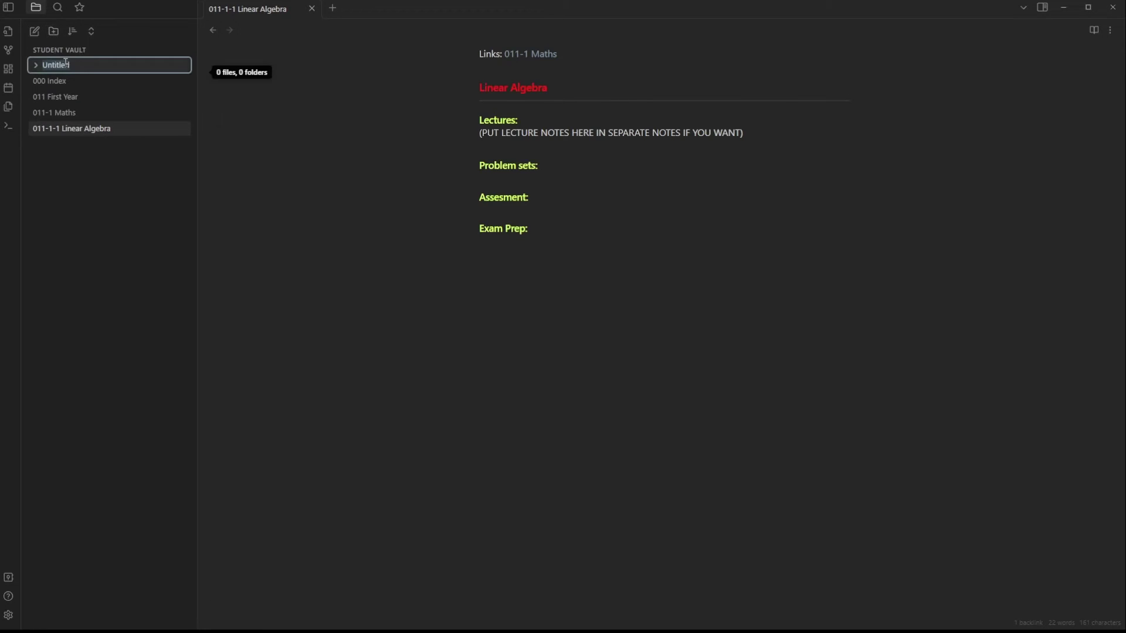
- Name the new folder Content and nest the College and 011 First Year folders inside it
{"action": "type", "text": "Content"}
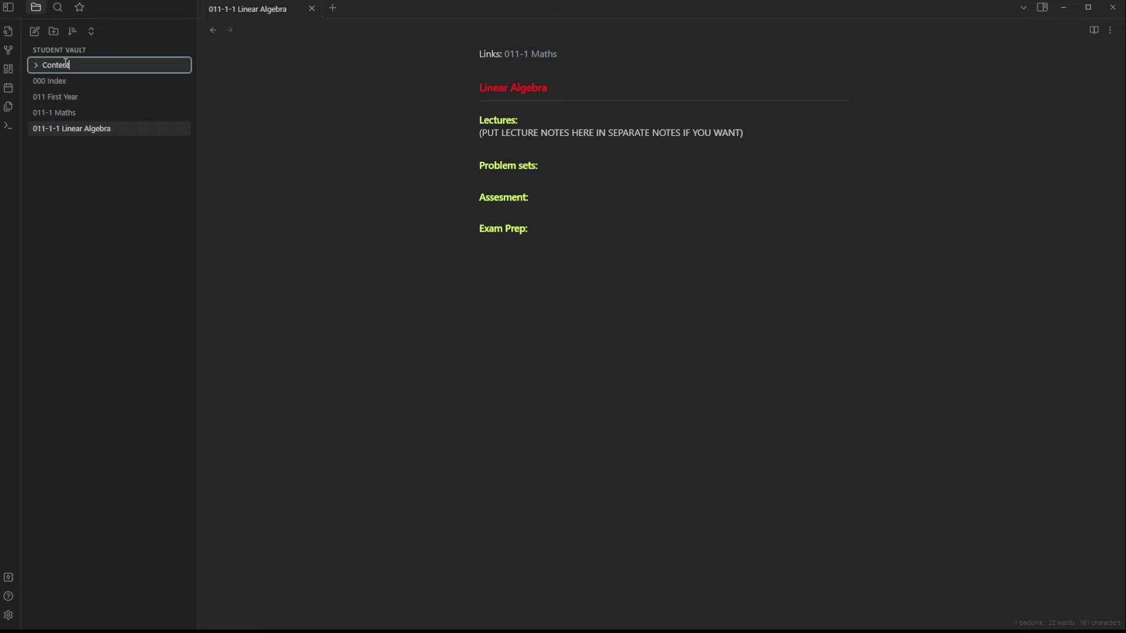
{"action": "left_click", "coordinate": [53, 31]}
{"action": "type", "text": "01"}
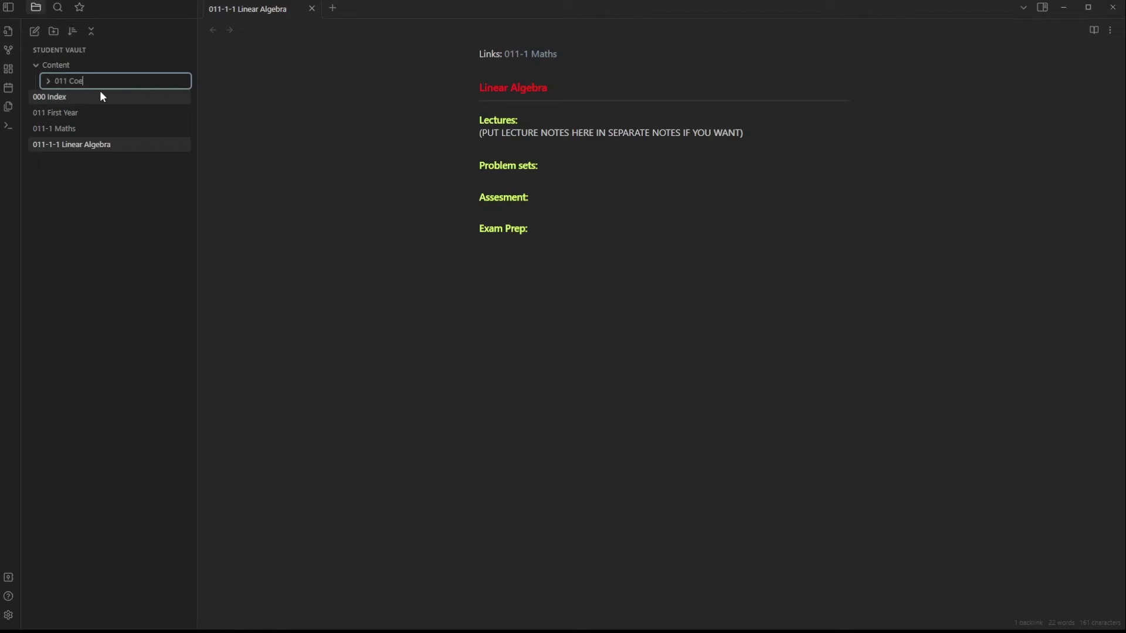
{"action": "type", "text": "1 College"}
{"action": "right_click", "coordinate": [102, 87]}
{"action": "left_click", "coordinate": [153, 109]}
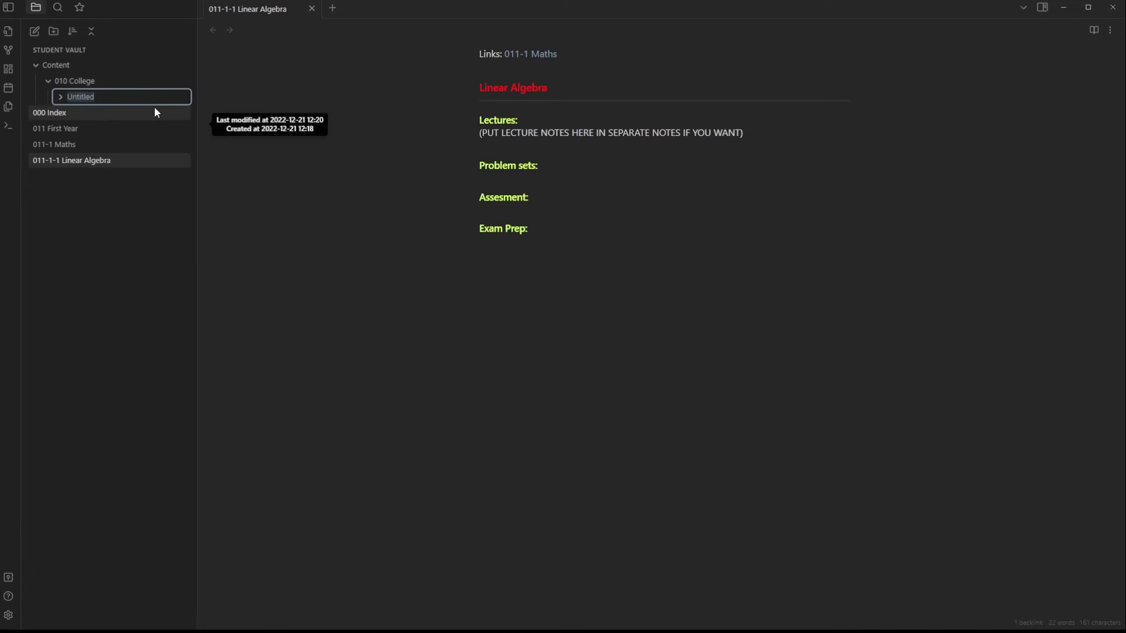
{"action": "type", "text": "011 First Year"}
{"action": "key", "text": "Return"}
- Create an 011-1 Maths subfolder, move the course notes into it, and open 000 Index
{"action": "right_click", "coordinate": [152, 99]}
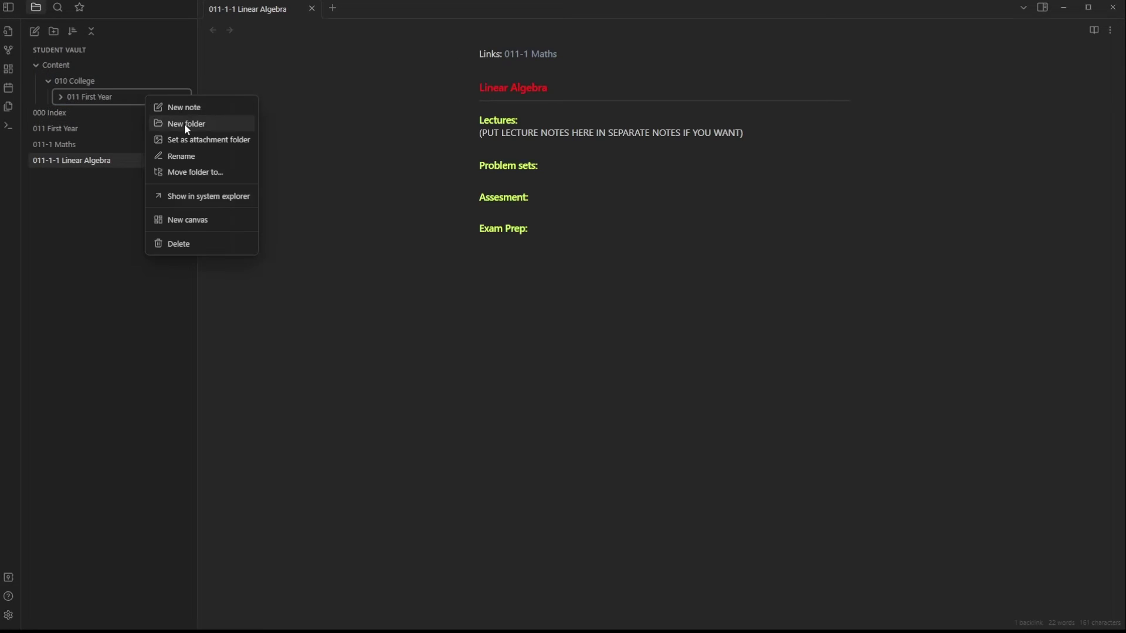
{"action": "left_click", "coordinate": [185, 124]}
{"action": "type", "text": "011-1 Maths"}
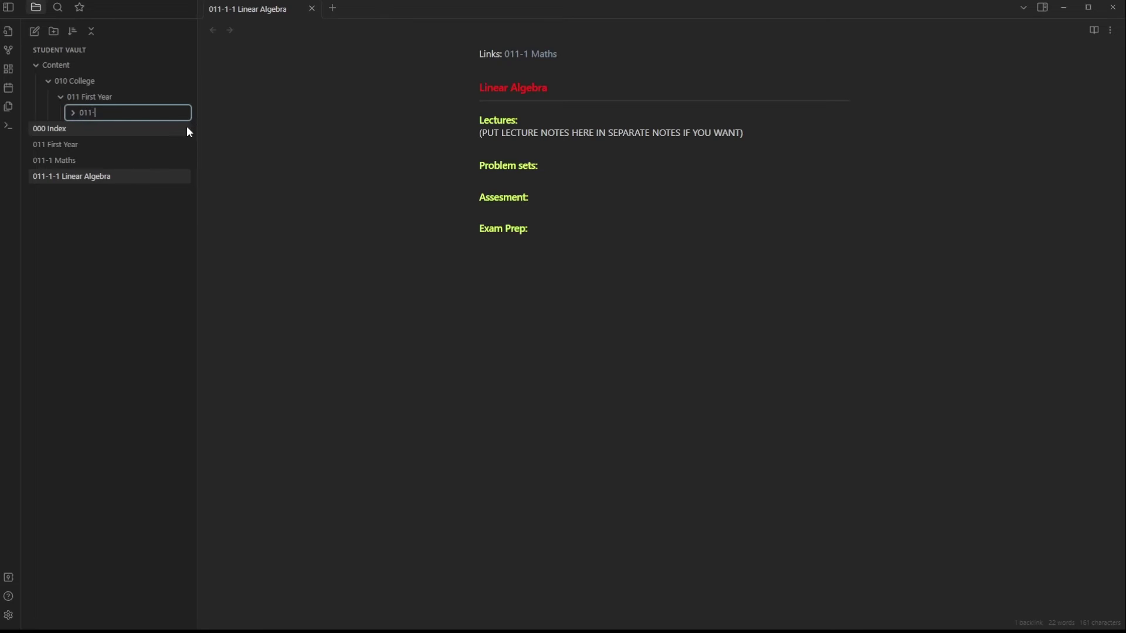
{"action": "left_click", "coordinate": [65, 145]}
{"action": "left_click", "coordinate": [70, 176], "text": "shift"}
{"action": "left_click_drag", "start_coordinate": [70, 176], "coordinate": [111, 113]}
{"action": "left_click", "coordinate": [90, 32]}
{"action": "left_click", "coordinate": [99, 80]}
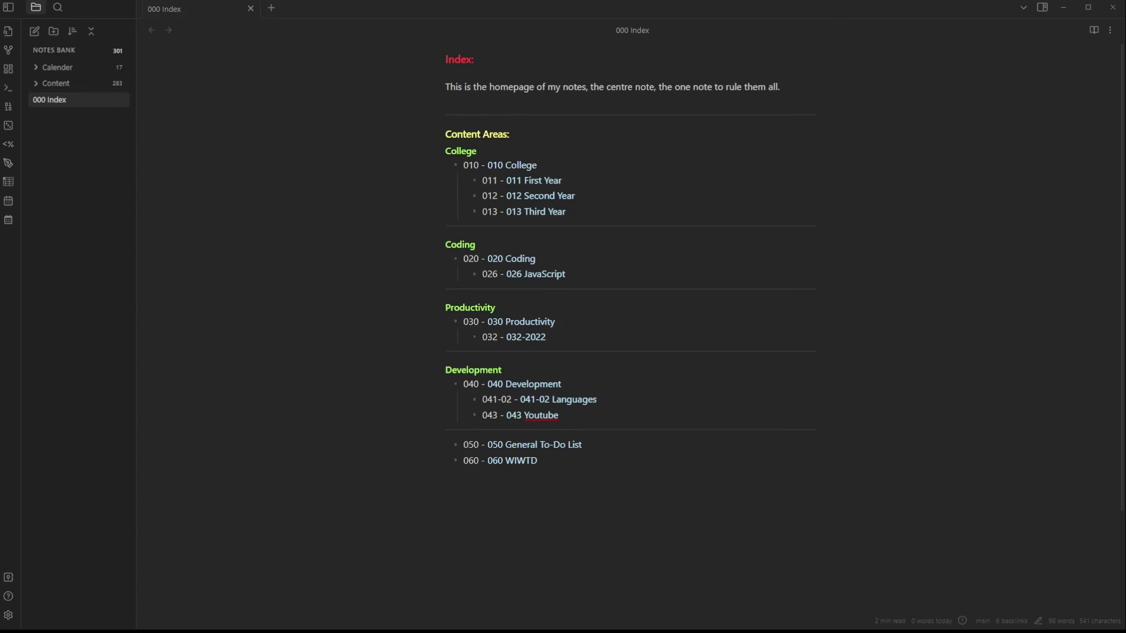
- From 000 Index, open the 010 College note, go back, then open 020 Coding
{"action": "left_click", "coordinate": [293, 274]}
{"action": "left_click", "coordinate": [524, 167]}
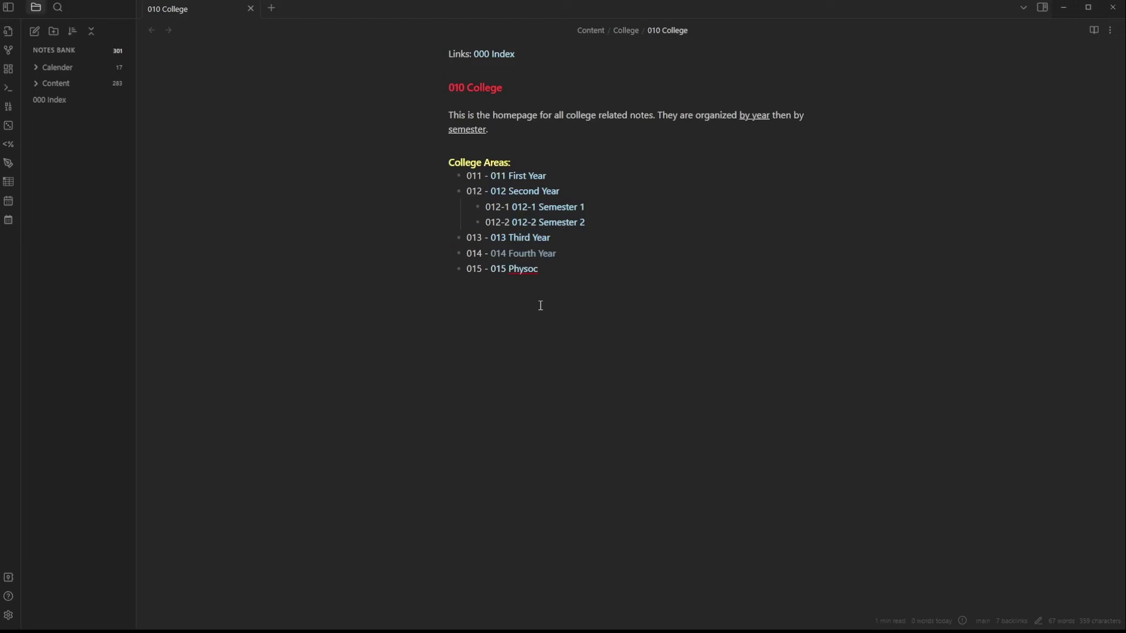
{"action": "key", "text": "ctrl+alt+Left"}
{"action": "left_click", "coordinate": [516, 262]}
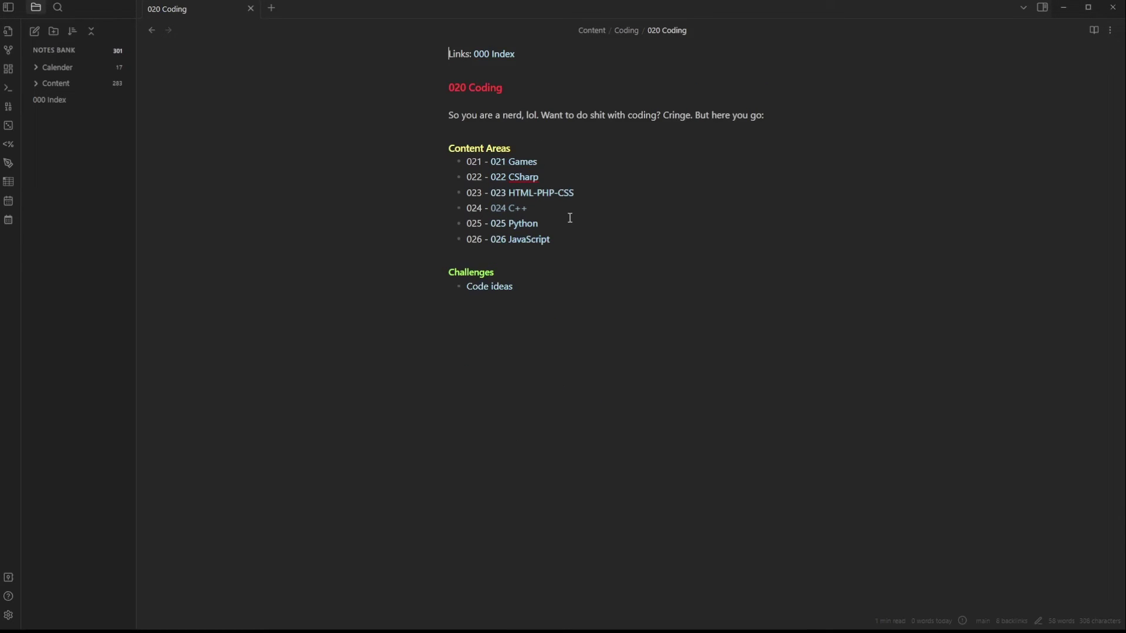
- Follow links through the JavaScript, React, Chakra UI, Styled System and Style Props notes, then open the graph view
{"action": "left_click", "coordinate": [519, 240]}
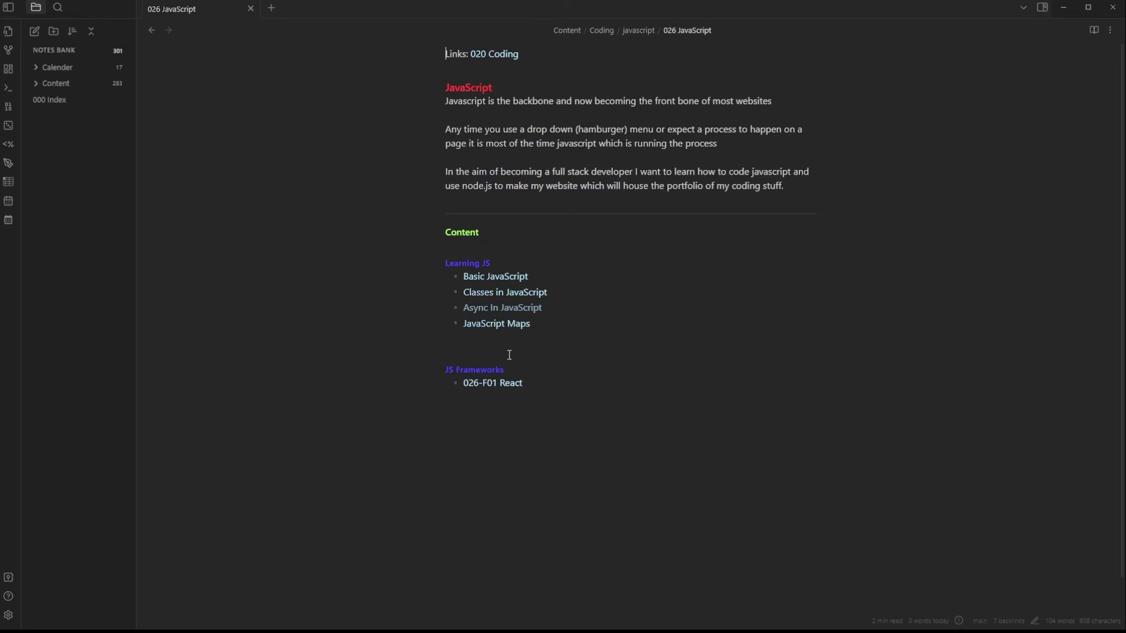
{"action": "left_click", "coordinate": [505, 385]}
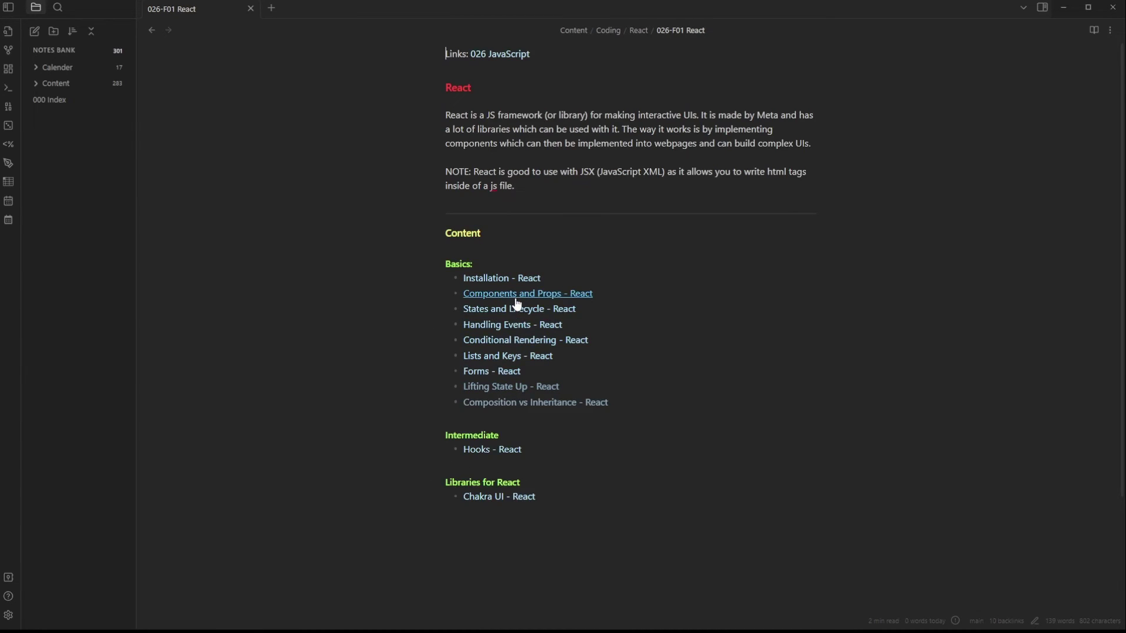
{"action": "left_click", "coordinate": [508, 503]}
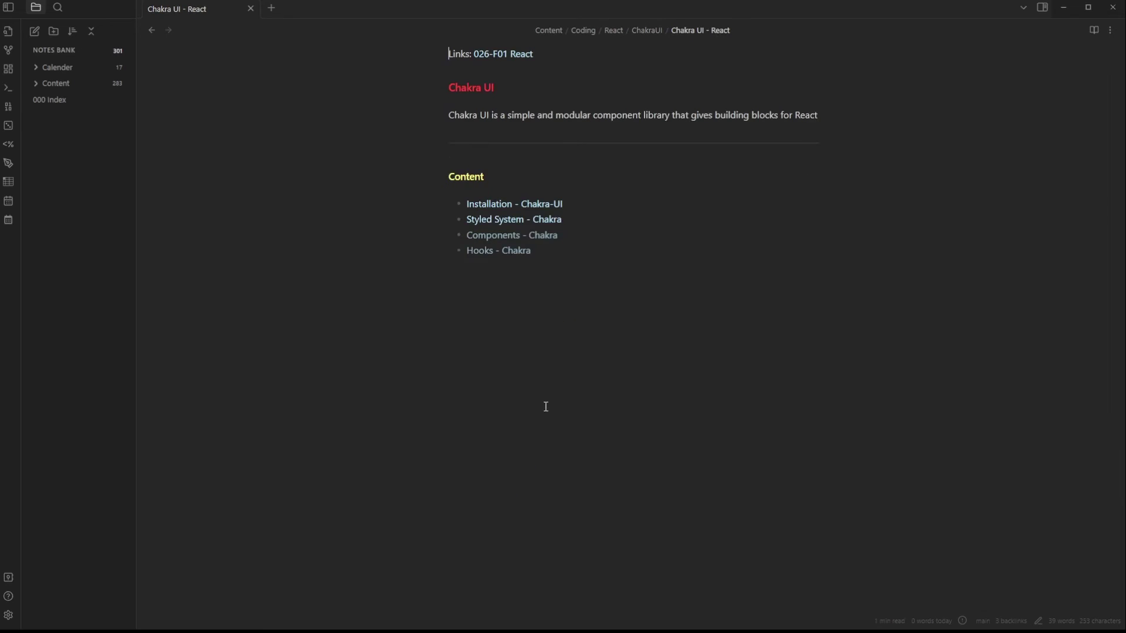
{"action": "left_click", "coordinate": [524, 223]}
{"action": "left_click", "coordinate": [525, 226]}
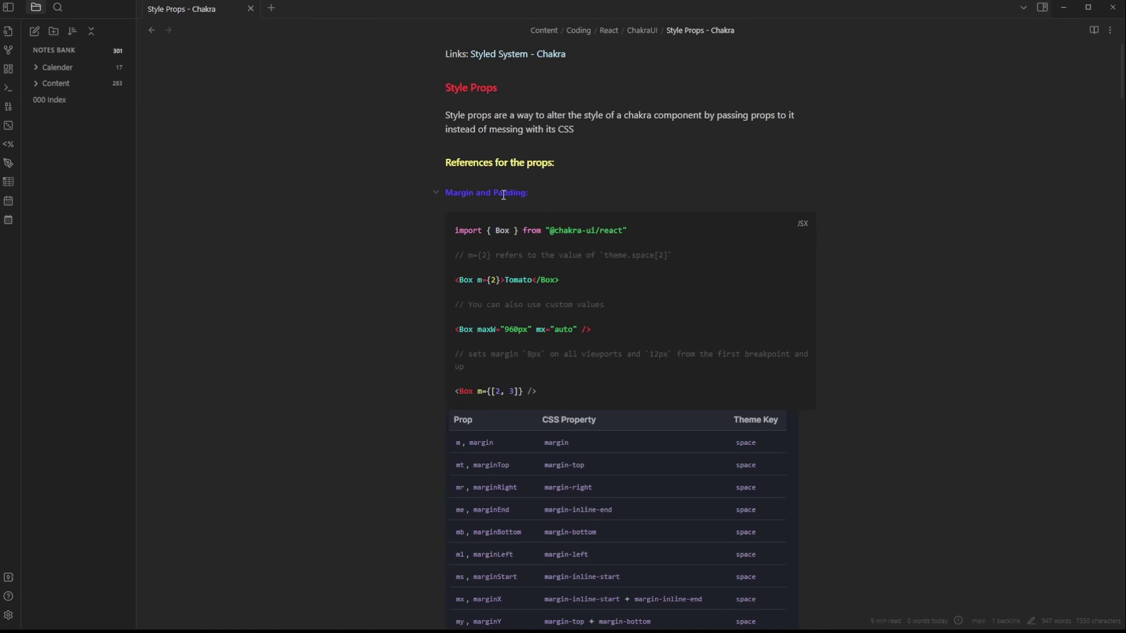
{"action": "scroll", "coordinate": [510, 234], "scroll_direction": "down", "scroll_amount": 2}
{"action": "scroll", "coordinate": [519, 256], "scroll_direction": "up", "scroll_amount": 1}
{"action": "key", "text": "ctrl+alt+Left"}
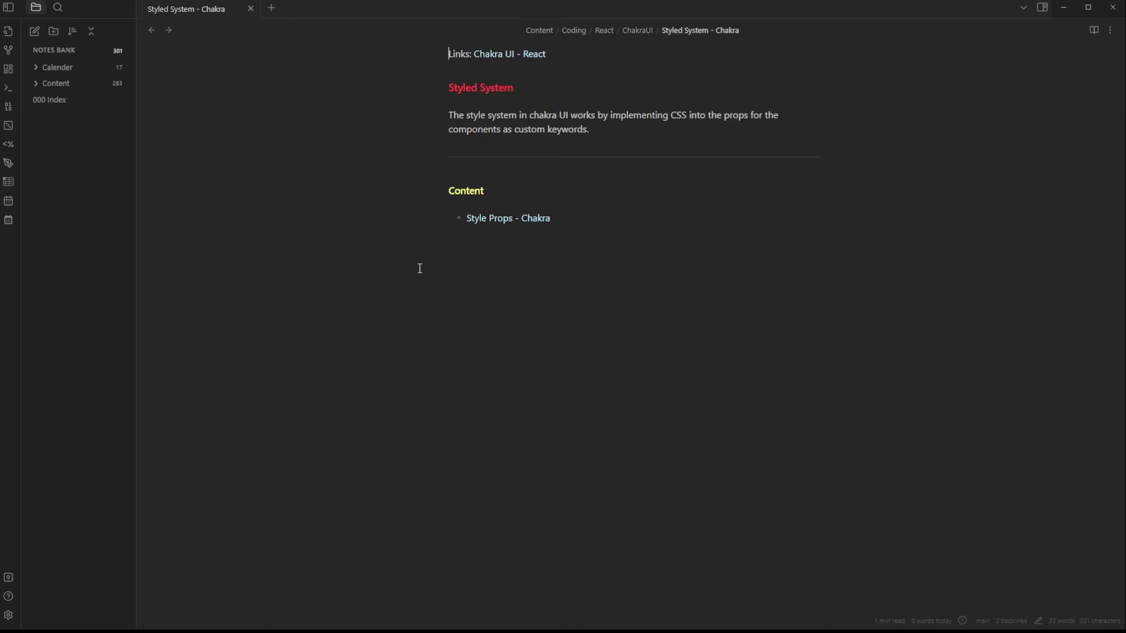
{"action": "key", "text": "ctrl+alt+Left"}
{"action": "key", "text": "ctrl+alt+Left"}
{"action": "key", "text": "ctrl+alt+Left"}
{"action": "key", "text": "ctrl+alt+Left"}
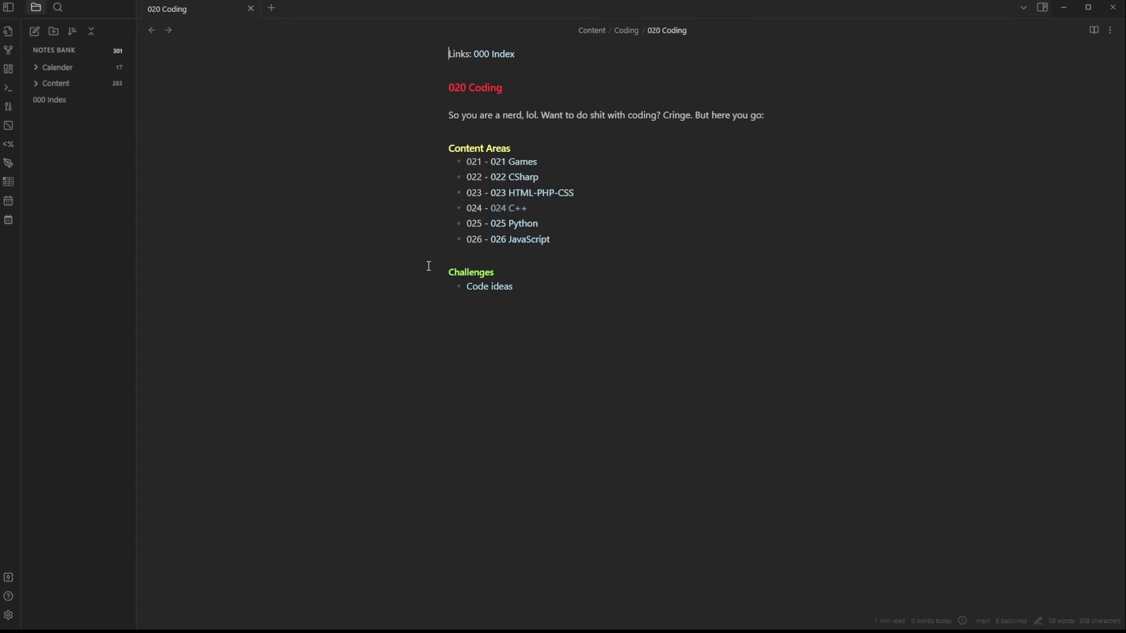
{"action": "left_click", "coordinate": [9, 51]}
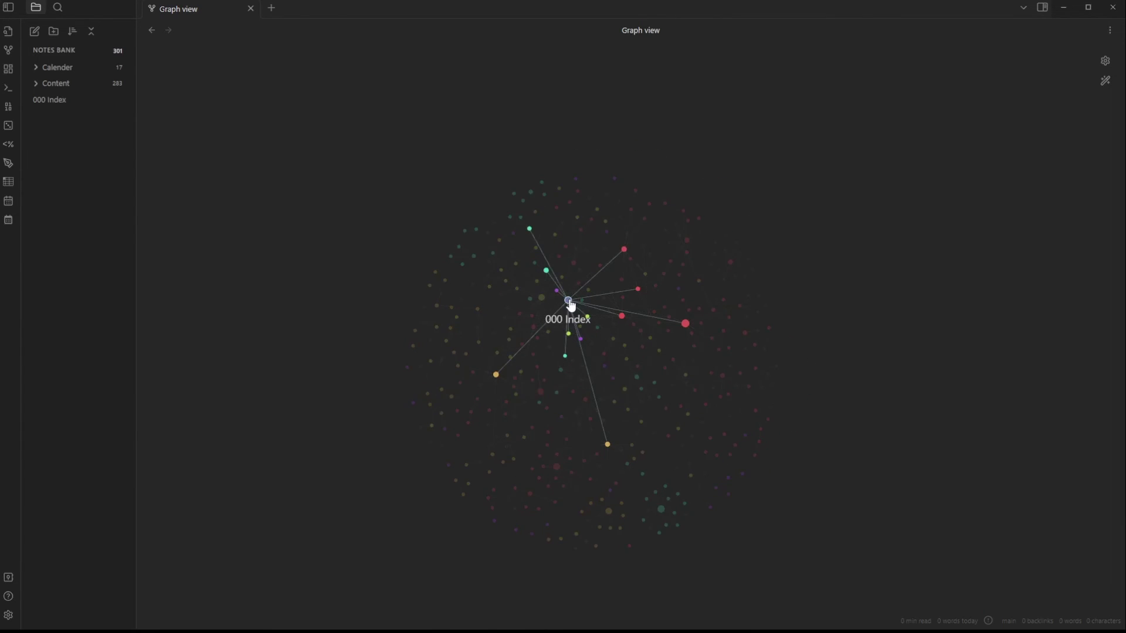
- Drag the 000 Index node away from the graph cluster to reveal its links
{"action": "left_click_drag", "start_coordinate": [568, 304], "coordinate": [753, 87]}
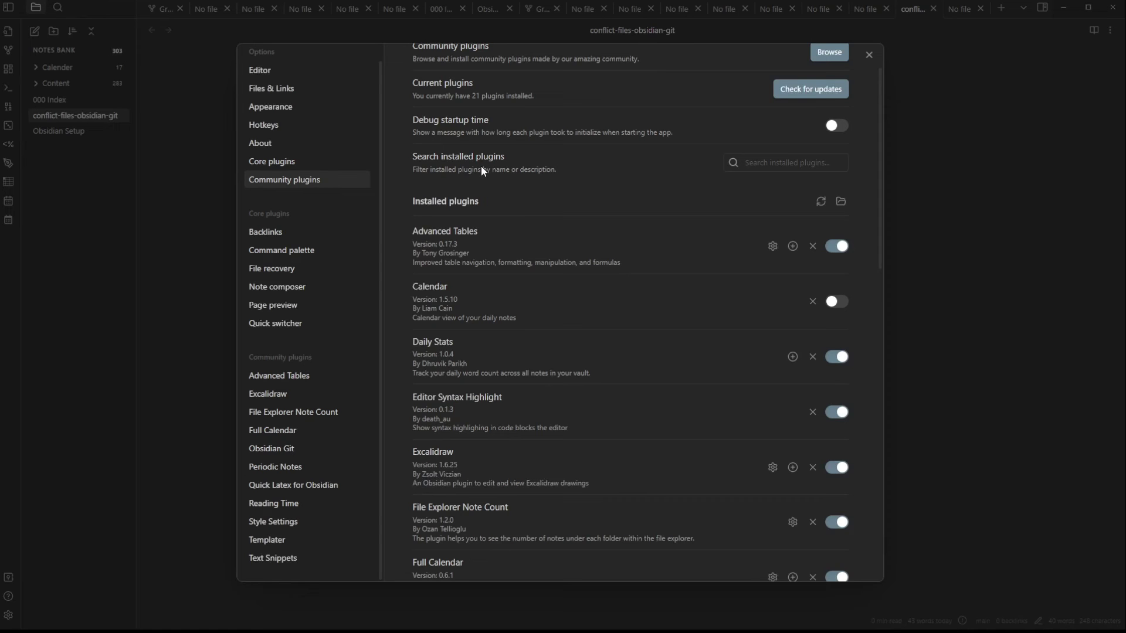
{"action": "scroll", "coordinate": [481, 169], "scroll_direction": "down", "scroll_amount": 8}
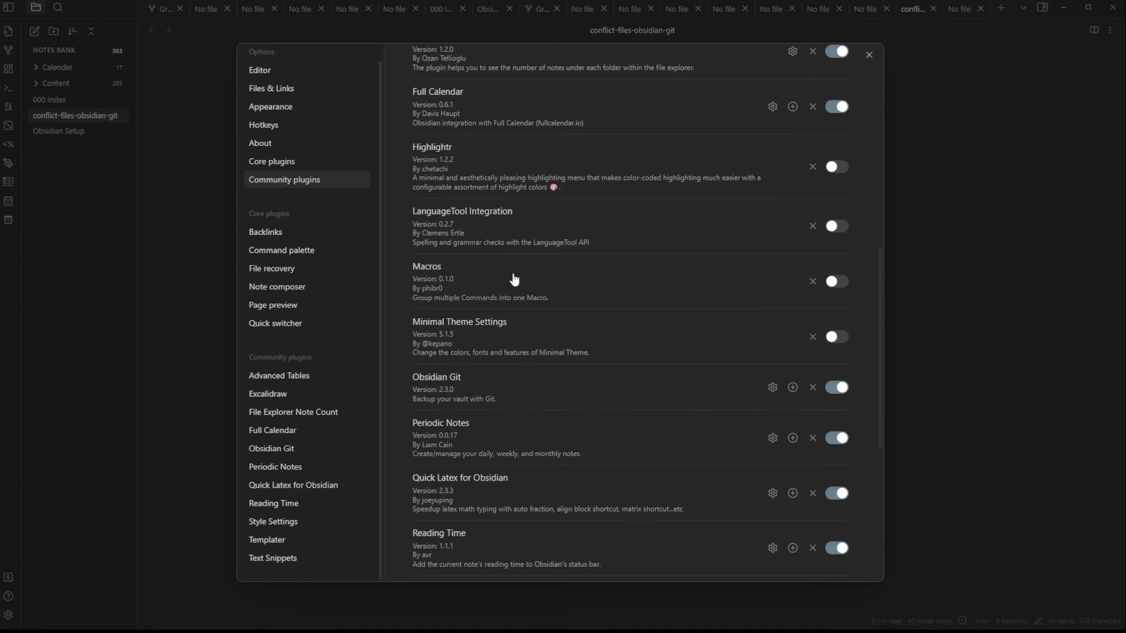
{"action": "scroll", "coordinate": [514, 280], "scroll_direction": "down", "scroll_amount": 5}
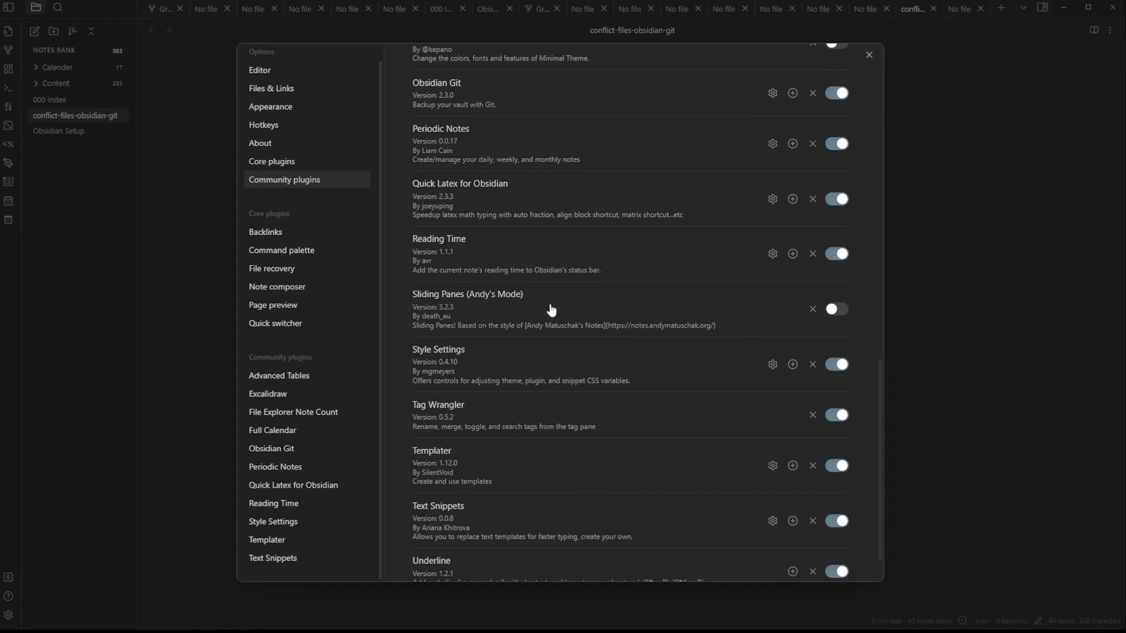
{"action": "left_click", "coordinate": [519, 270]}
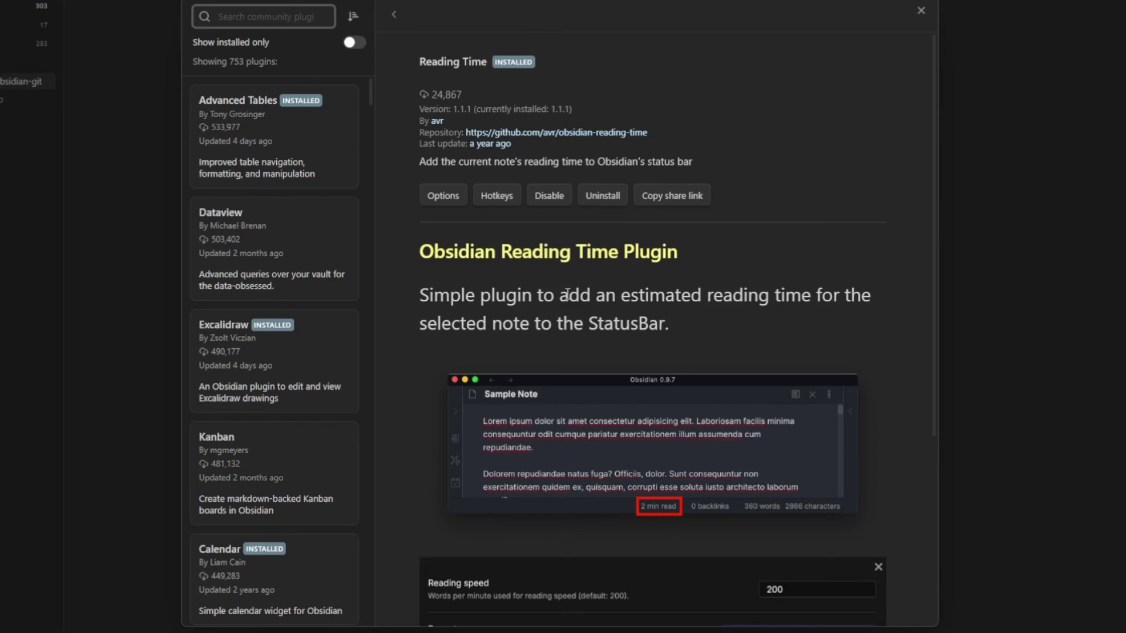
{"action": "key", "text": "Escape"}
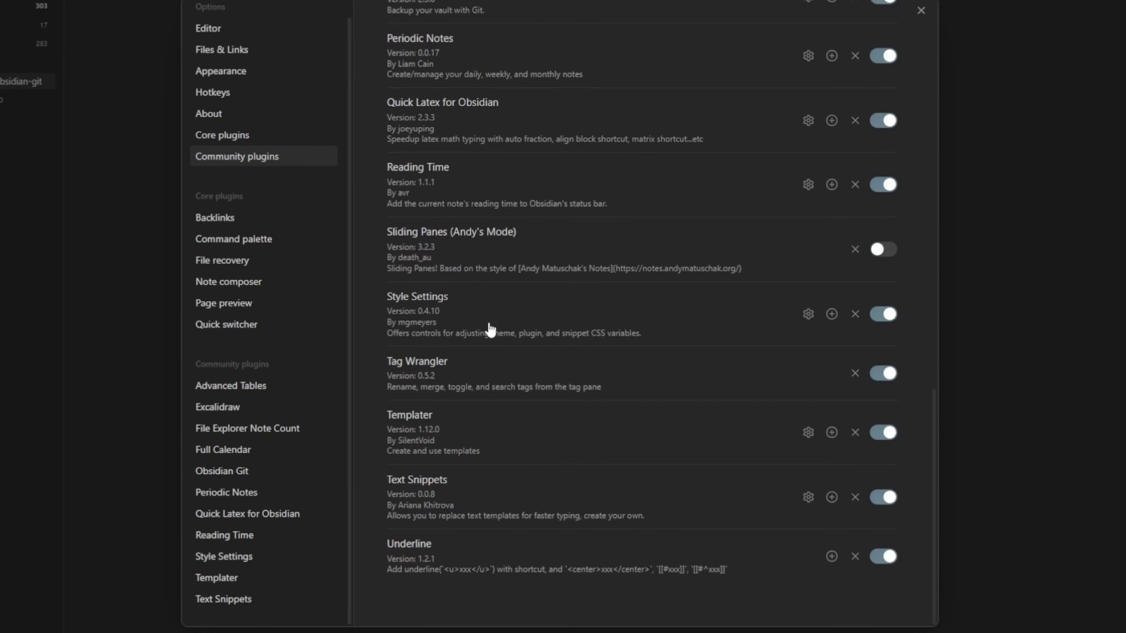
{"action": "left_click", "coordinate": [519, 126]}
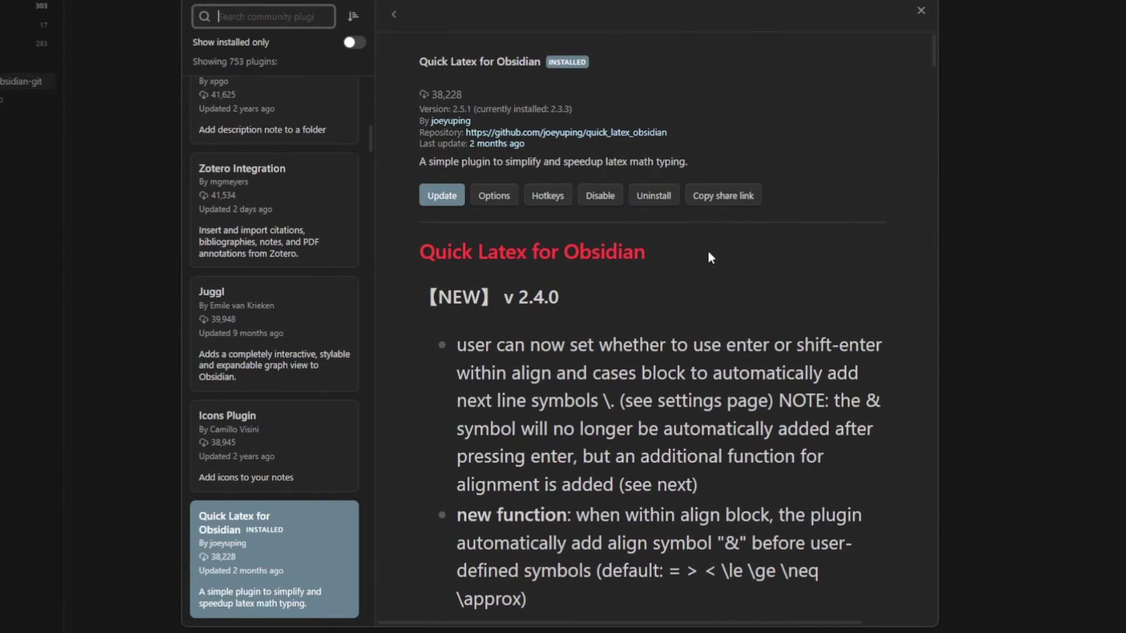
{"action": "left_click", "coordinate": [920, 11]}
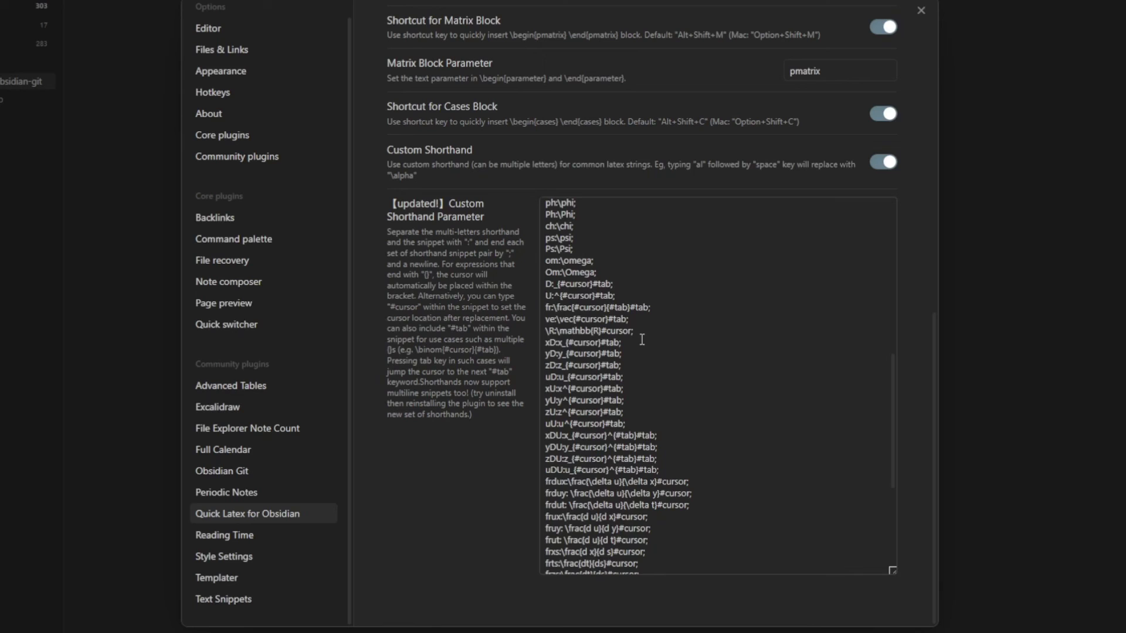
{"action": "scroll", "coordinate": [629, 326], "scroll_direction": "down", "scroll_amount": 3}
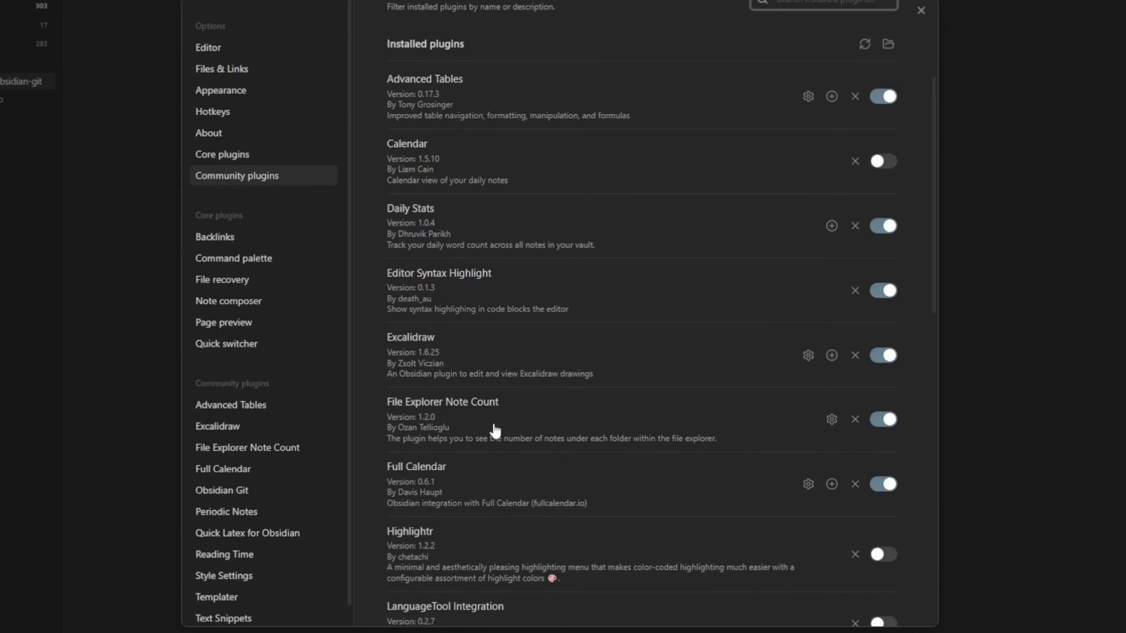
{"action": "scroll", "coordinate": [423, 316], "scroll_direction": "up", "scroll_amount": 1}
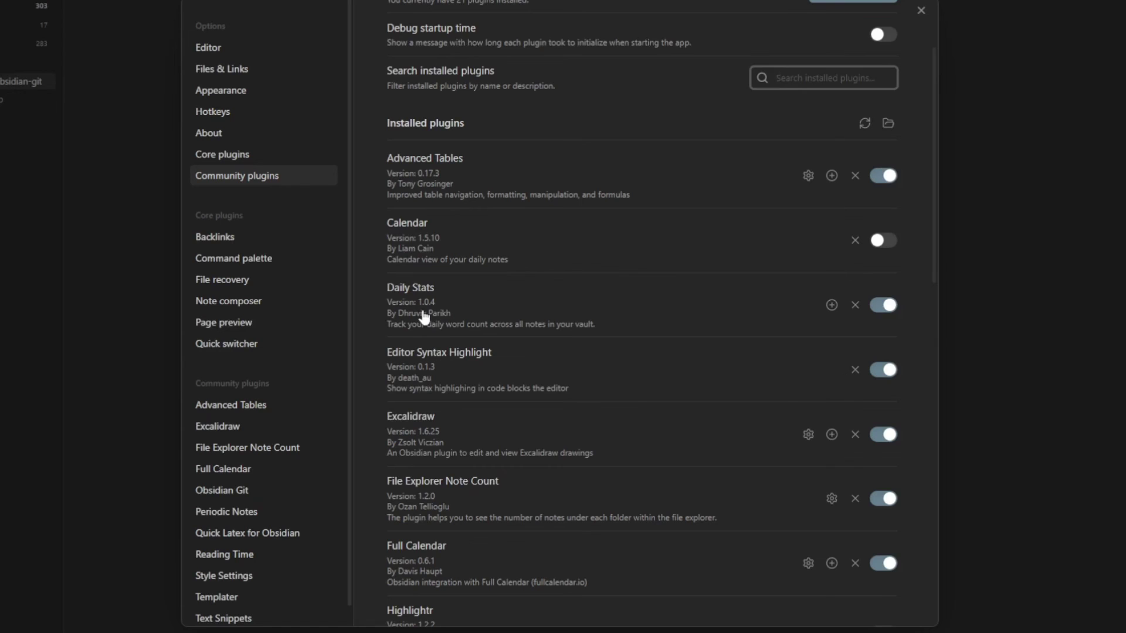
{"action": "scroll", "coordinate": [423, 317], "scroll_direction": "down", "scroll_amount": 8}
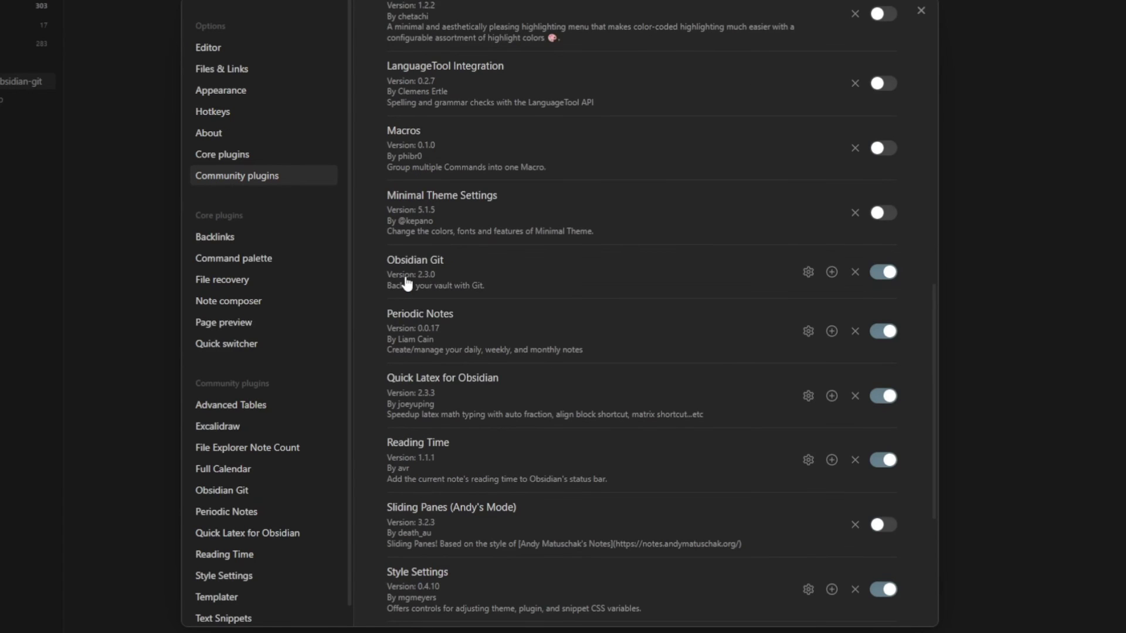